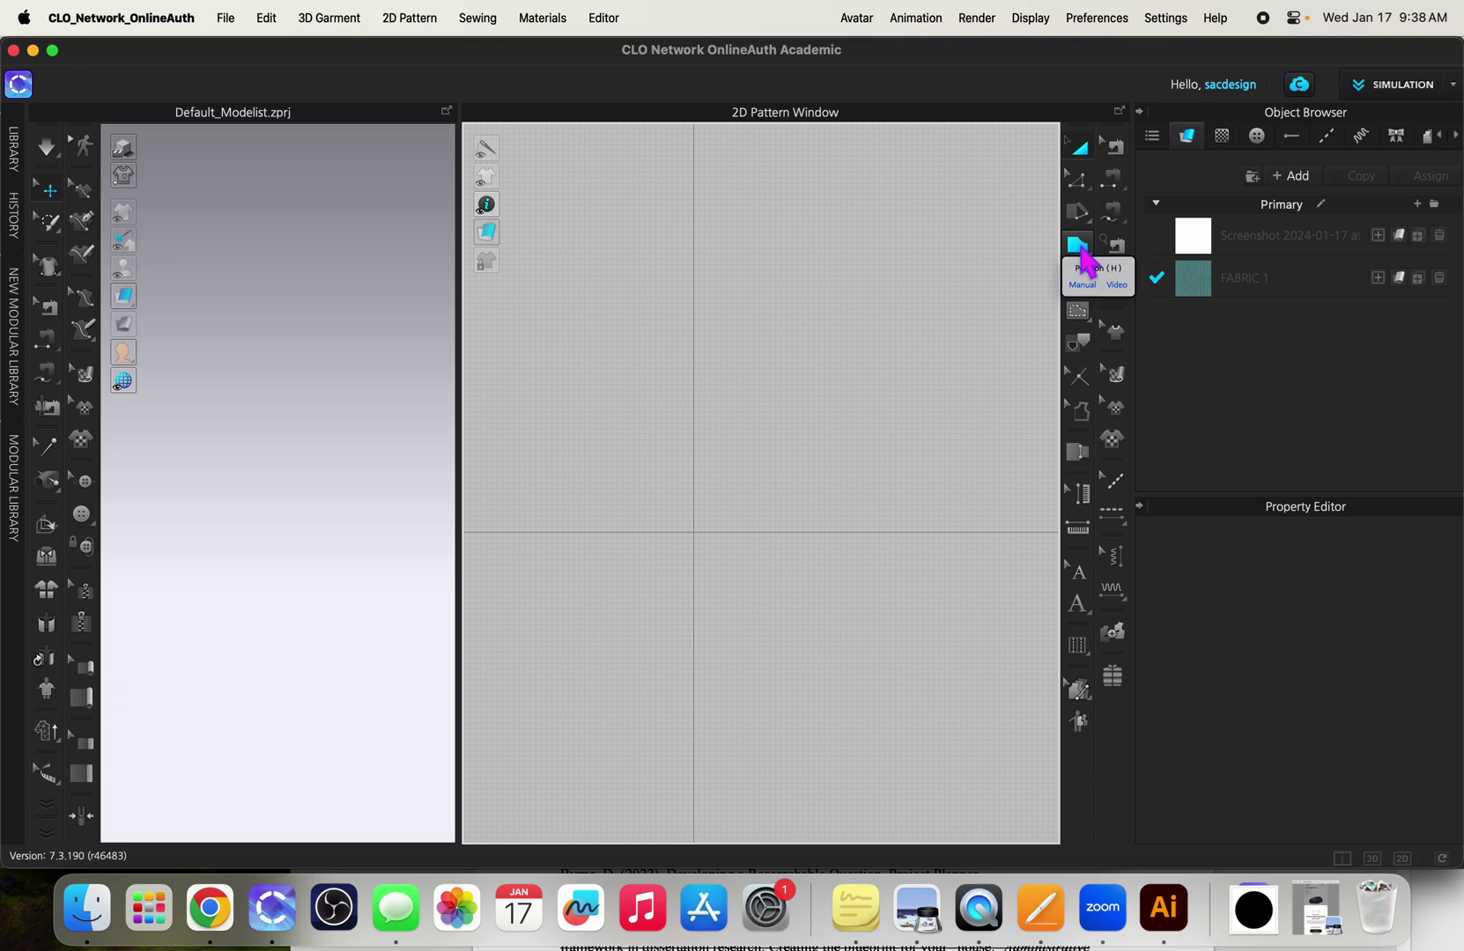
Draw a freehand rectangle pattern piece just above the horizontal axis, with an outline about 340 in long.
{"action": "left_click", "coordinate": [1083, 251]}
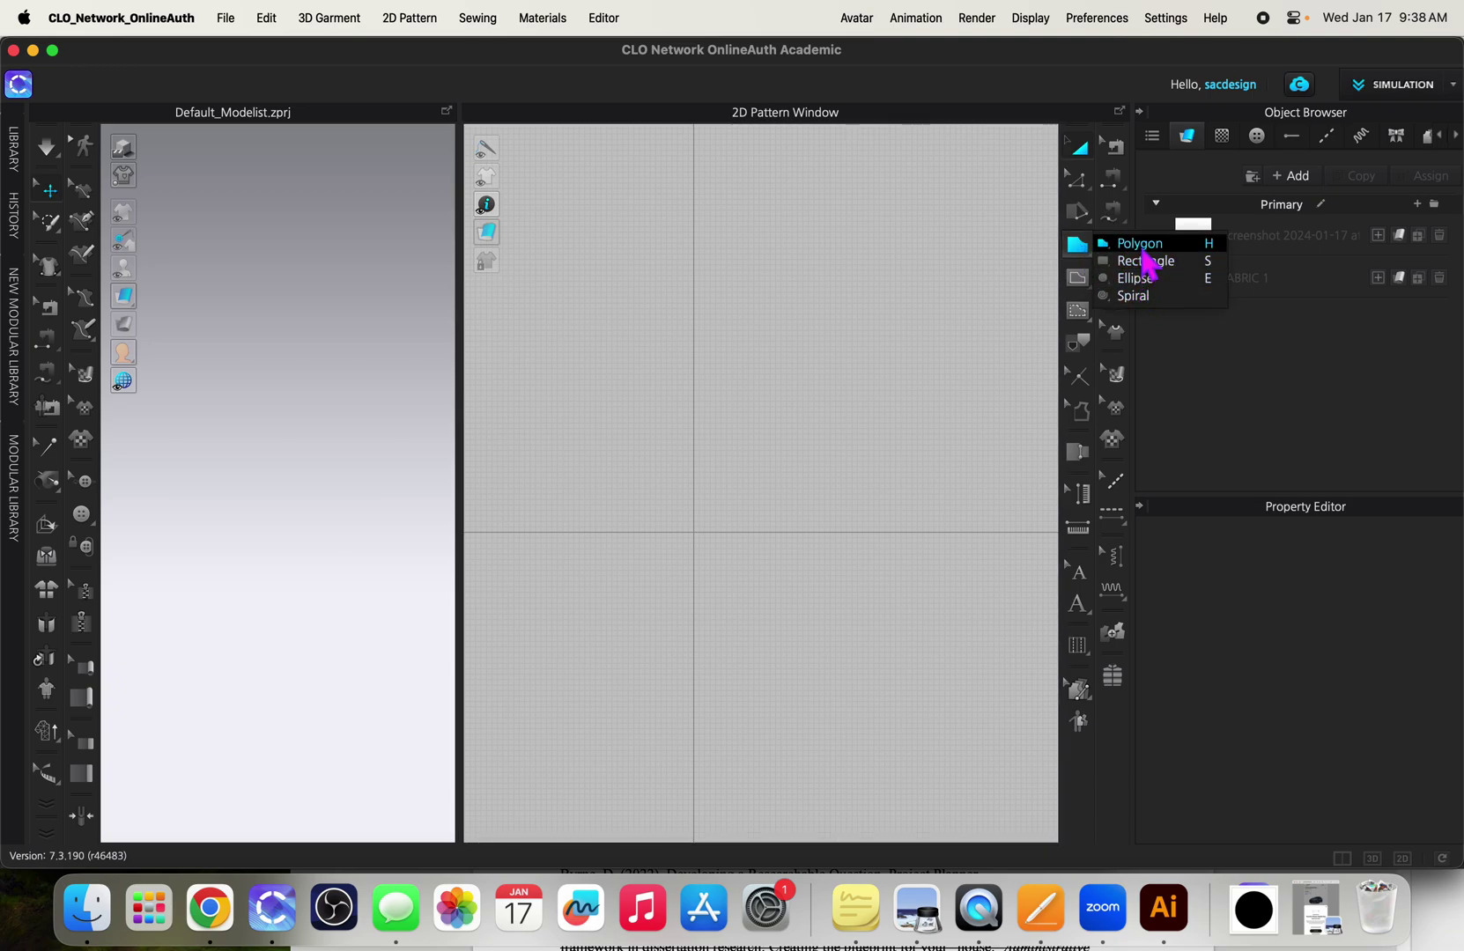
{"action": "left_click", "coordinate": [1147, 261]}
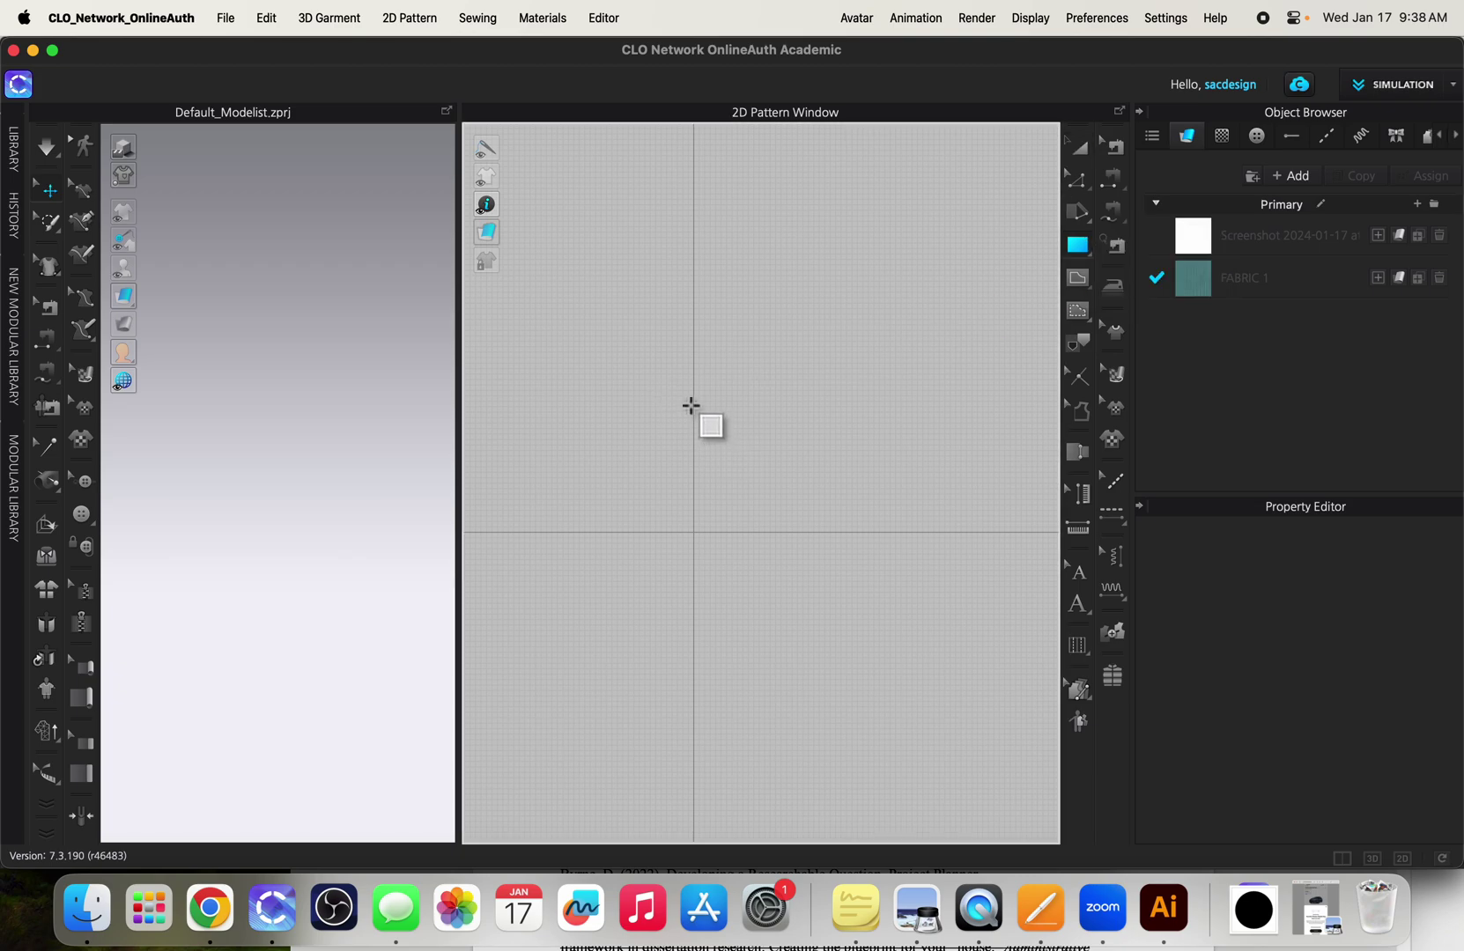
{"action": "left_click_drag", "start_coordinate": [678, 394], "coordinate": [797, 499]}
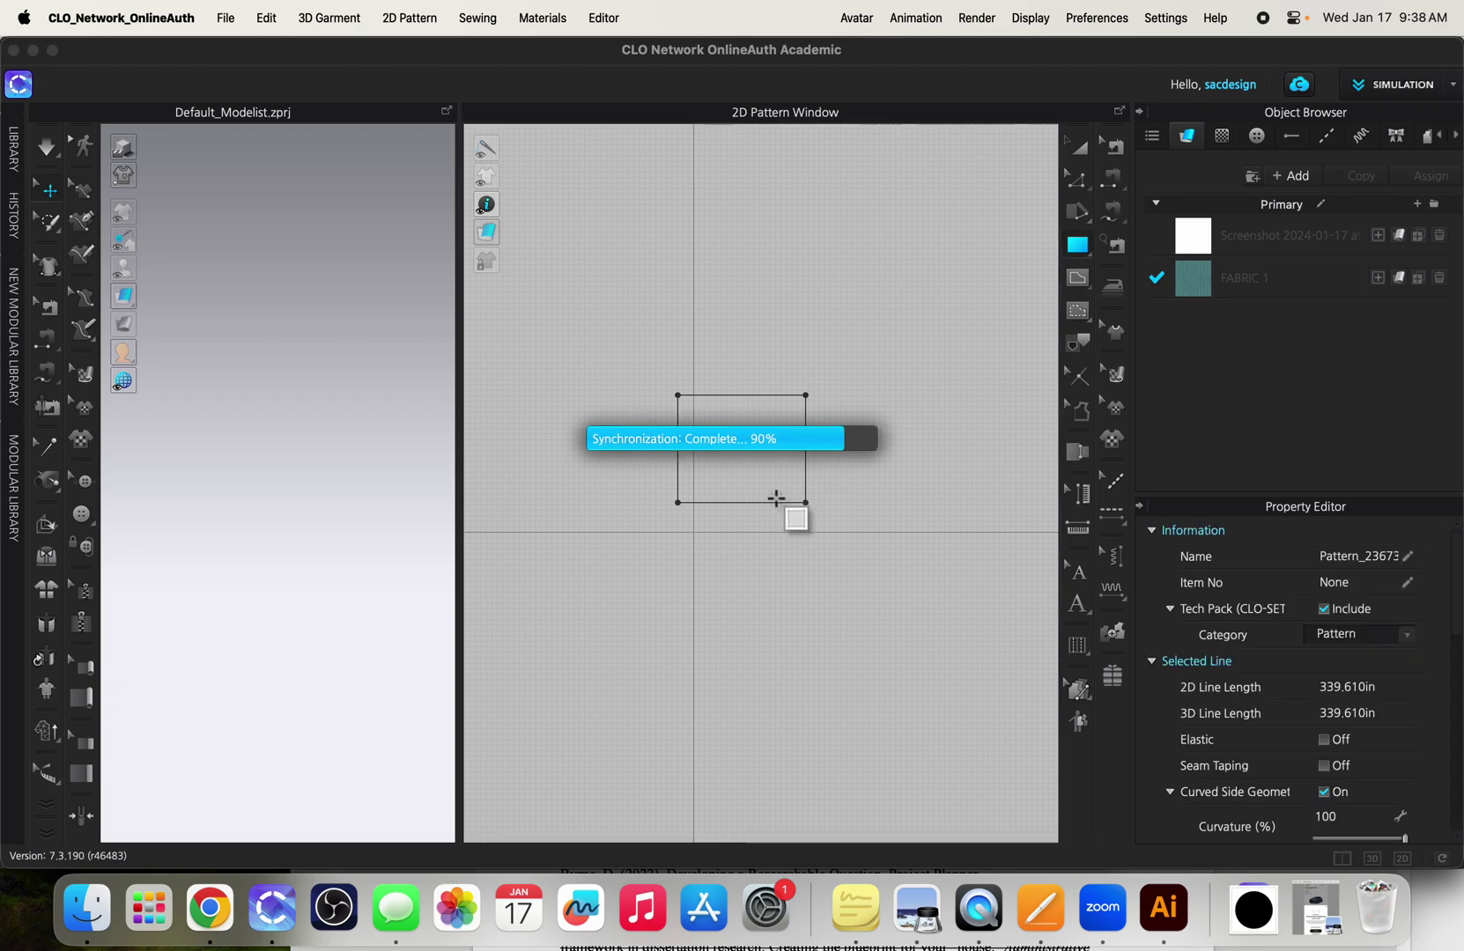
{"action": "scroll", "coordinate": [334, 491], "scroll_direction": "down", "scroll_amount": 3}
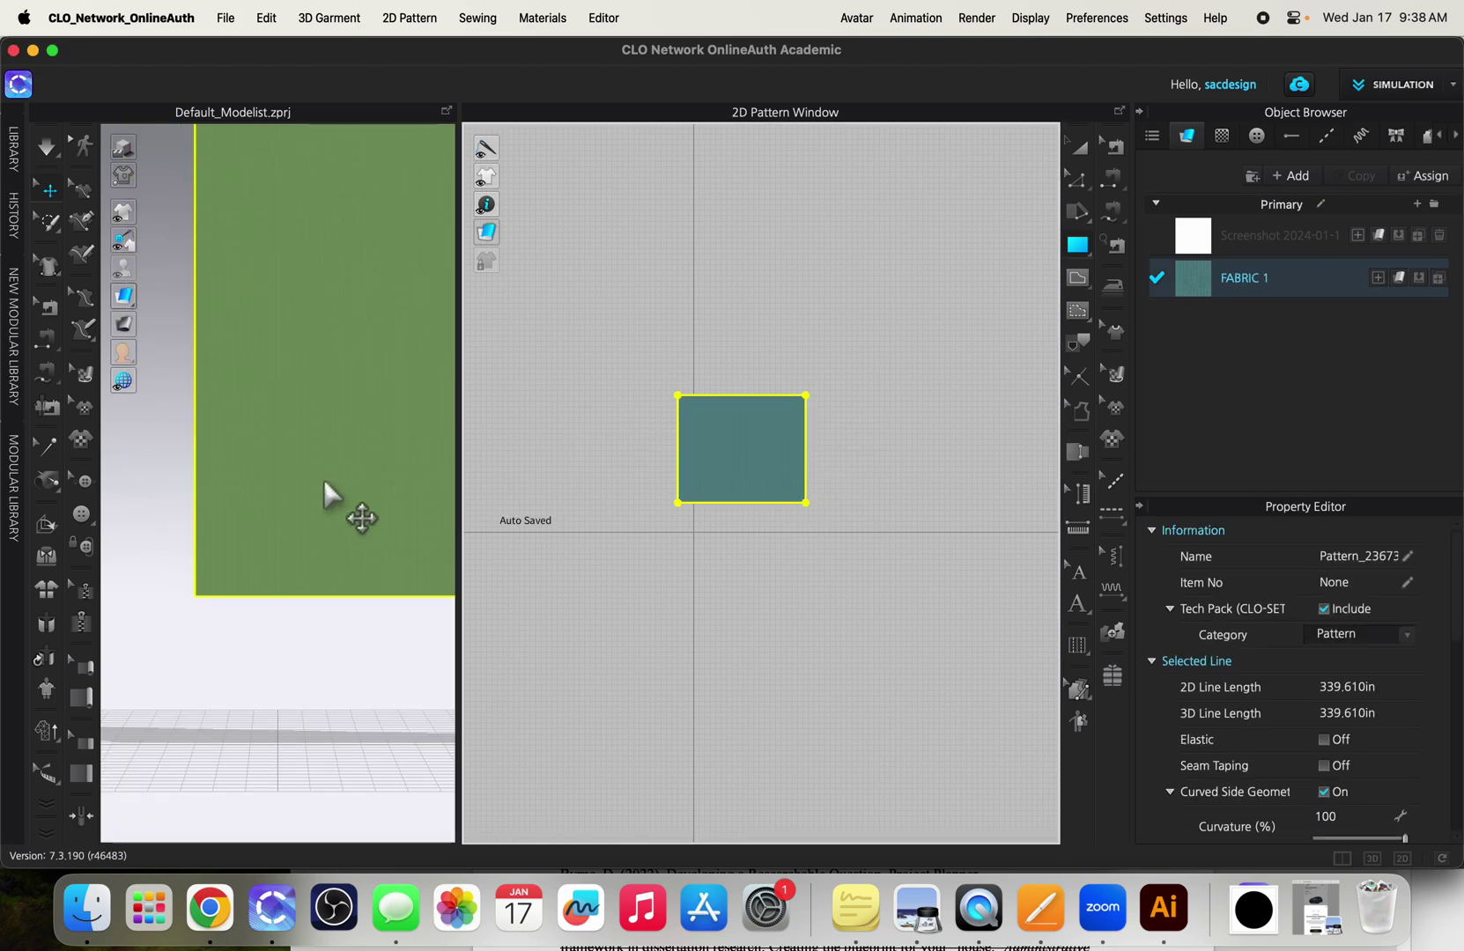
Open the library's fabric list at Cord.zfab and select FABRIC 1 to show its material properties.
{"action": "left_click", "coordinate": [19, 154]}
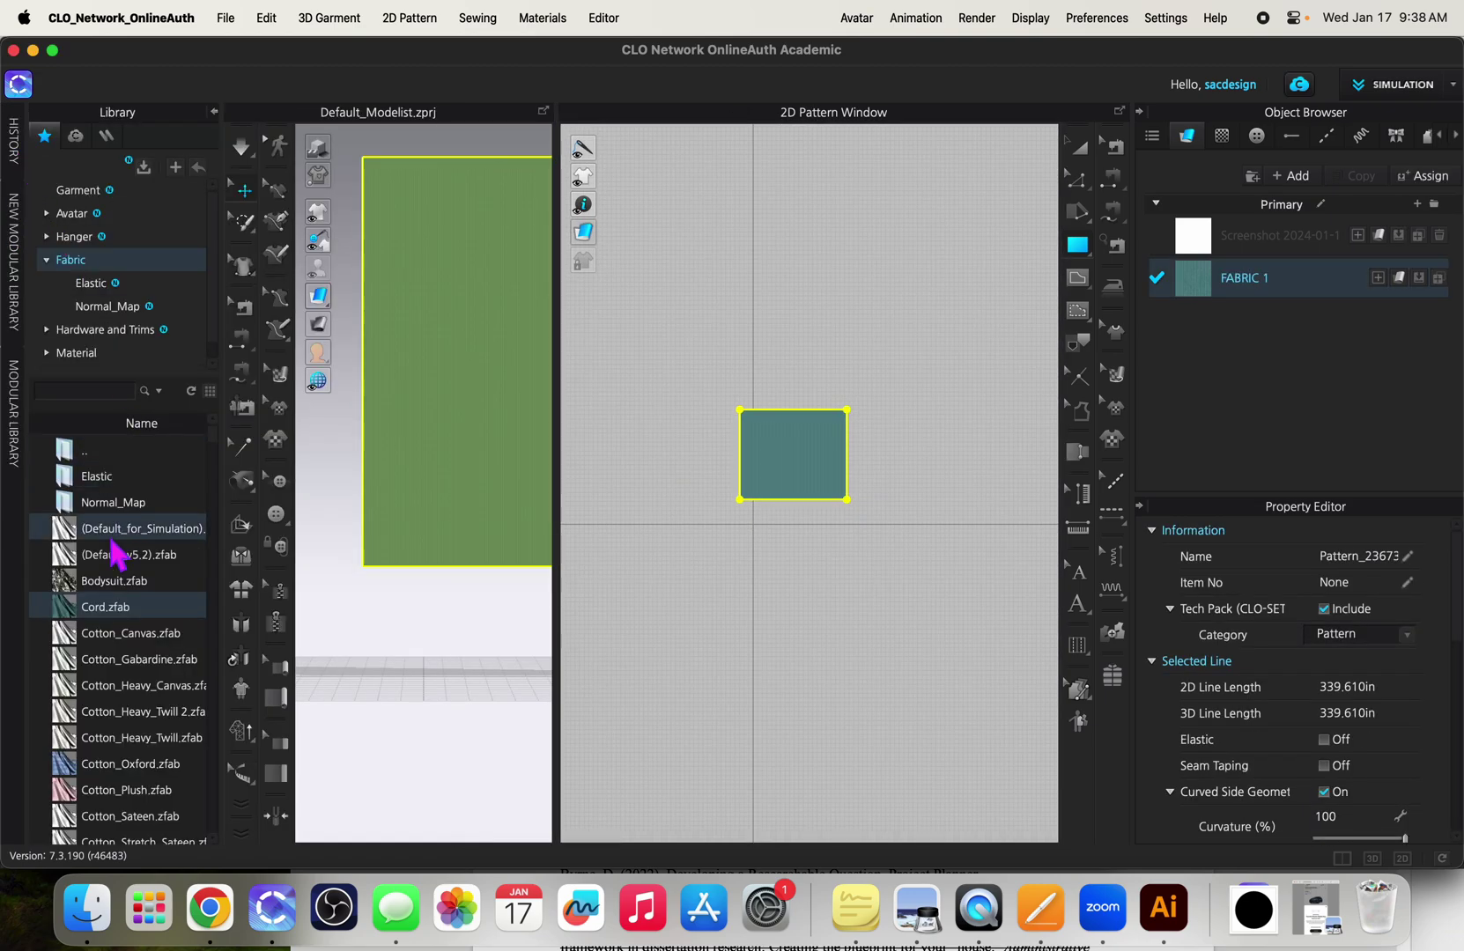
{"action": "left_click_drag", "start_coordinate": [105, 612], "coordinate": [519, 550]}
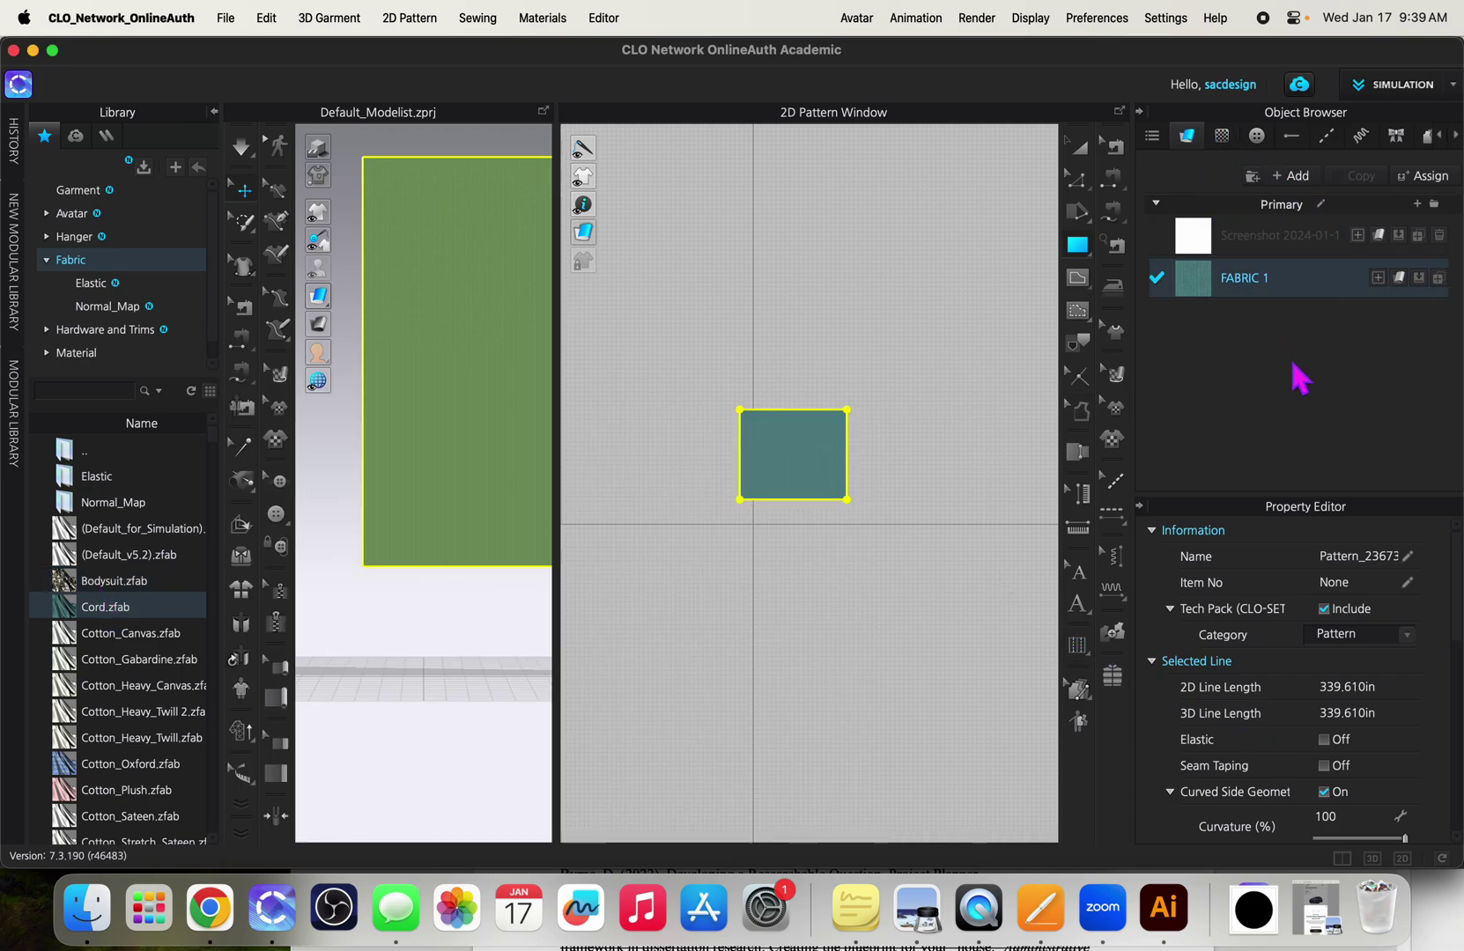
{"action": "left_click", "coordinate": [1271, 296]}
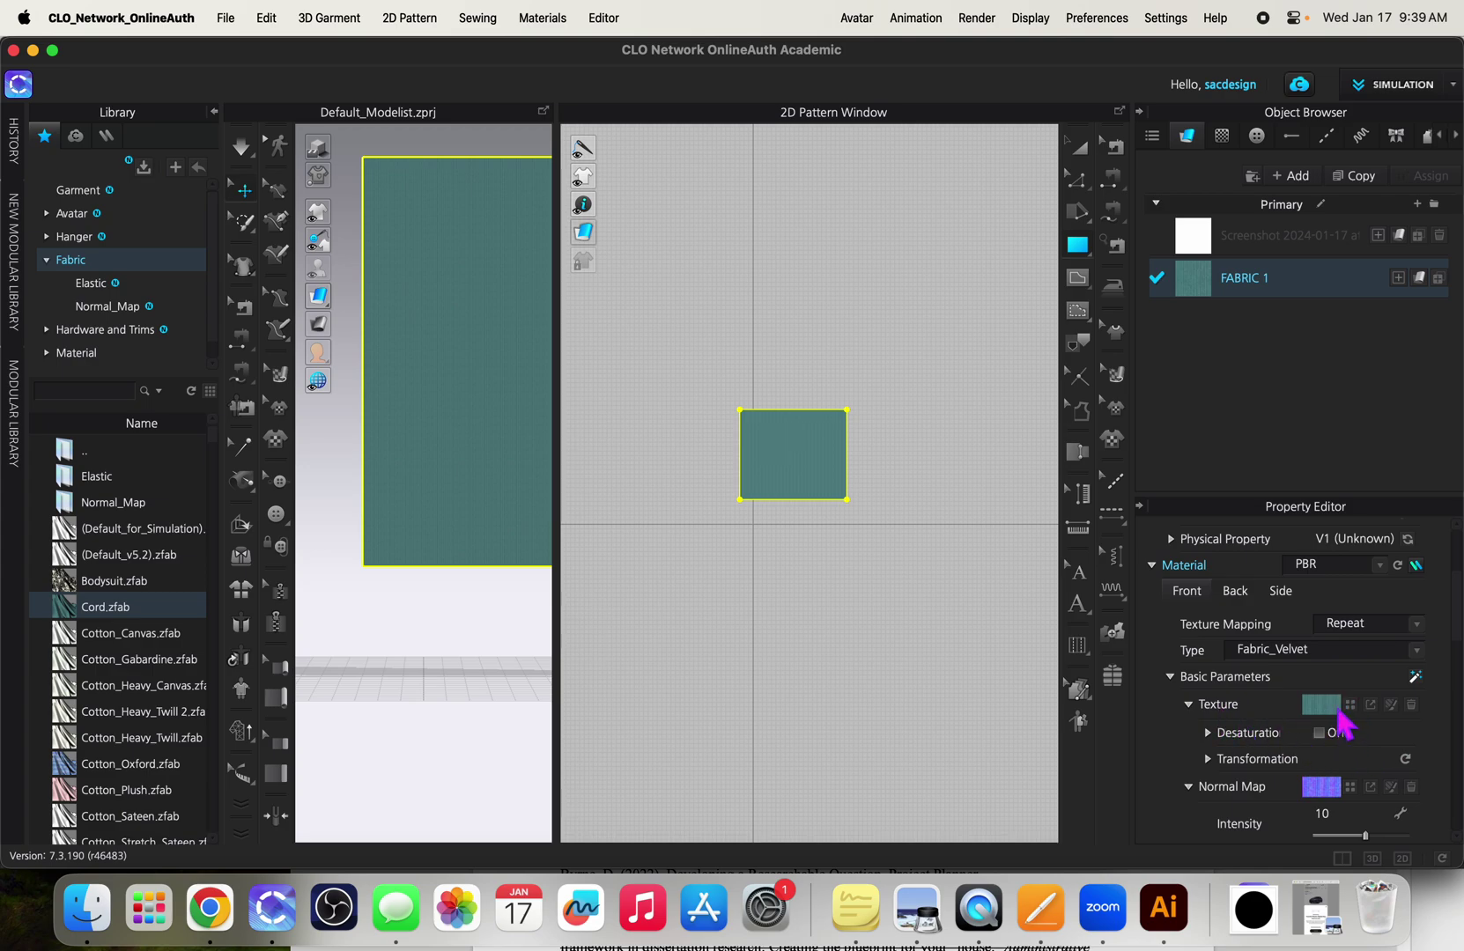
Inspect the corduroy texture up close with Quality Render enabled in the 3D window, and switch the render off again.
{"action": "scroll", "coordinate": [396, 445], "scroll_direction": "up", "scroll_amount": 5}
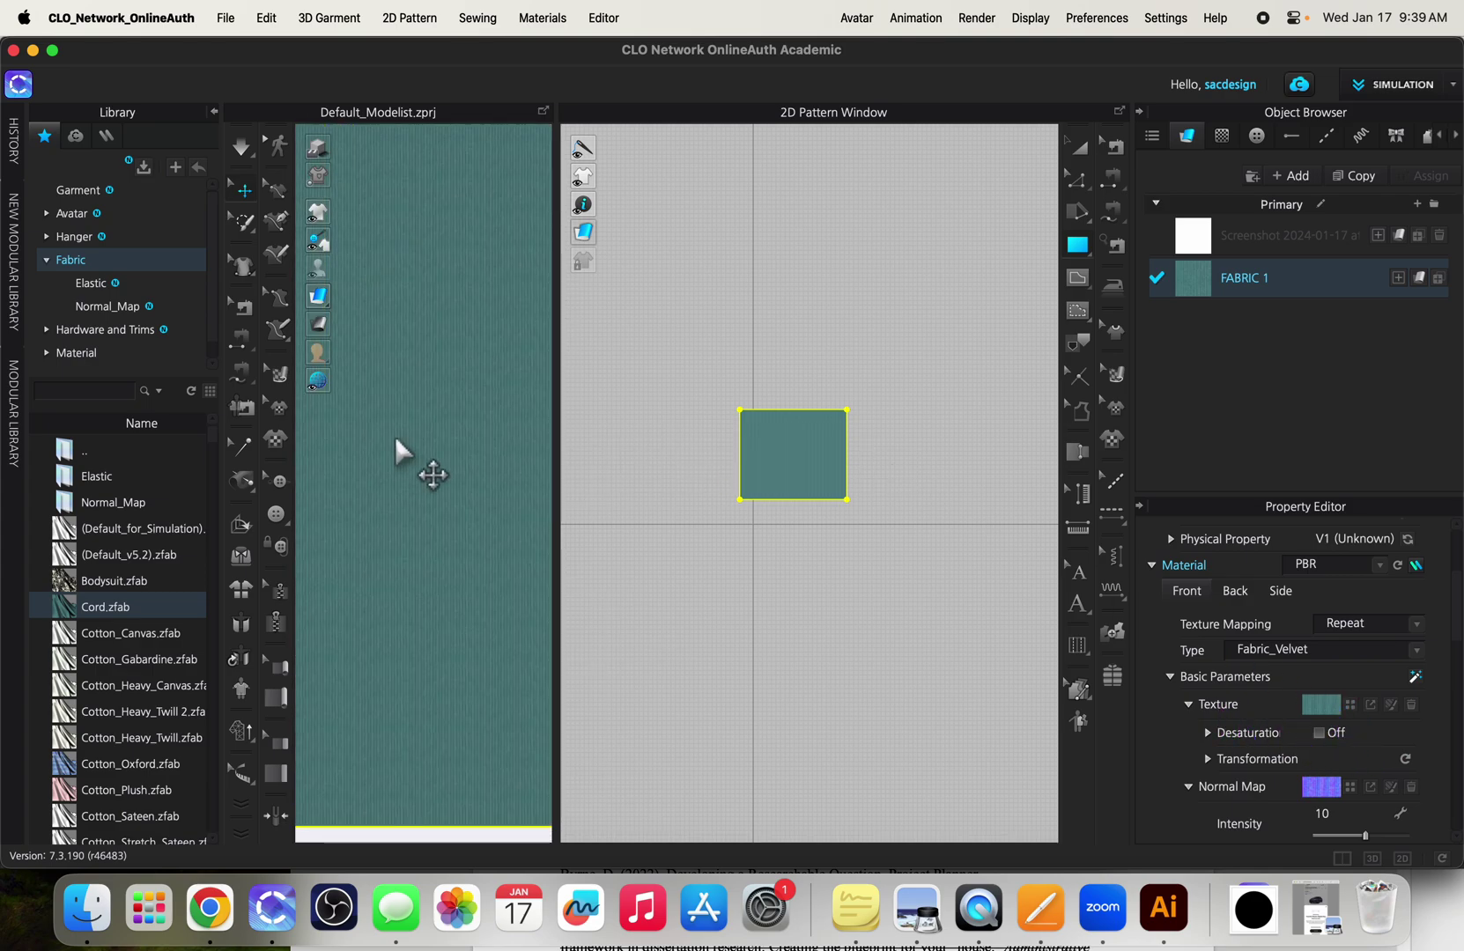
{"action": "left_click", "coordinate": [978, 18]}
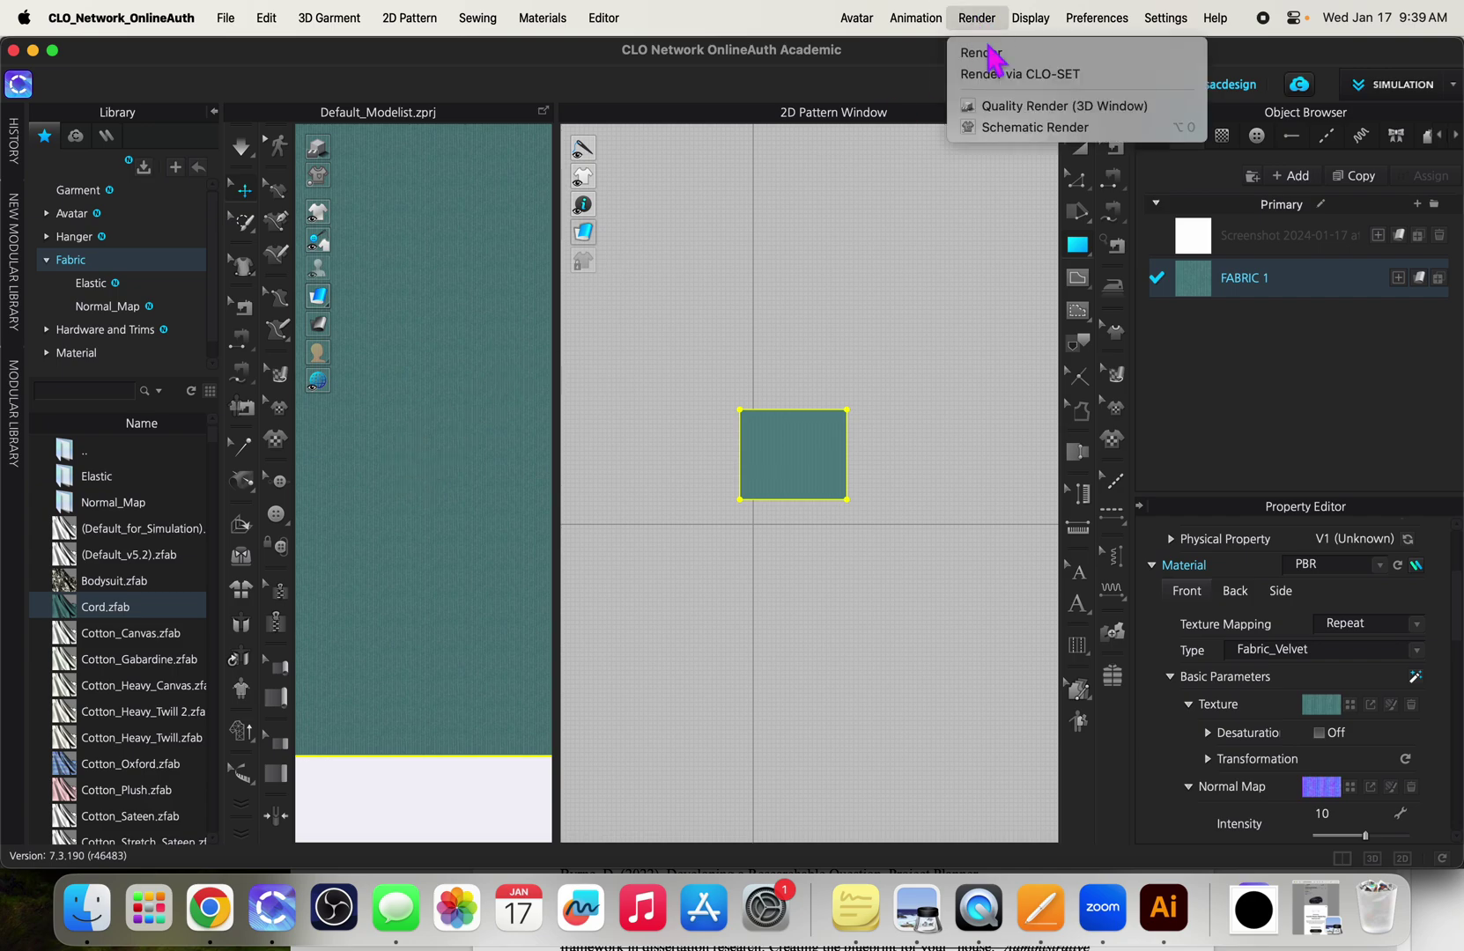
{"action": "left_click", "coordinate": [1028, 108]}
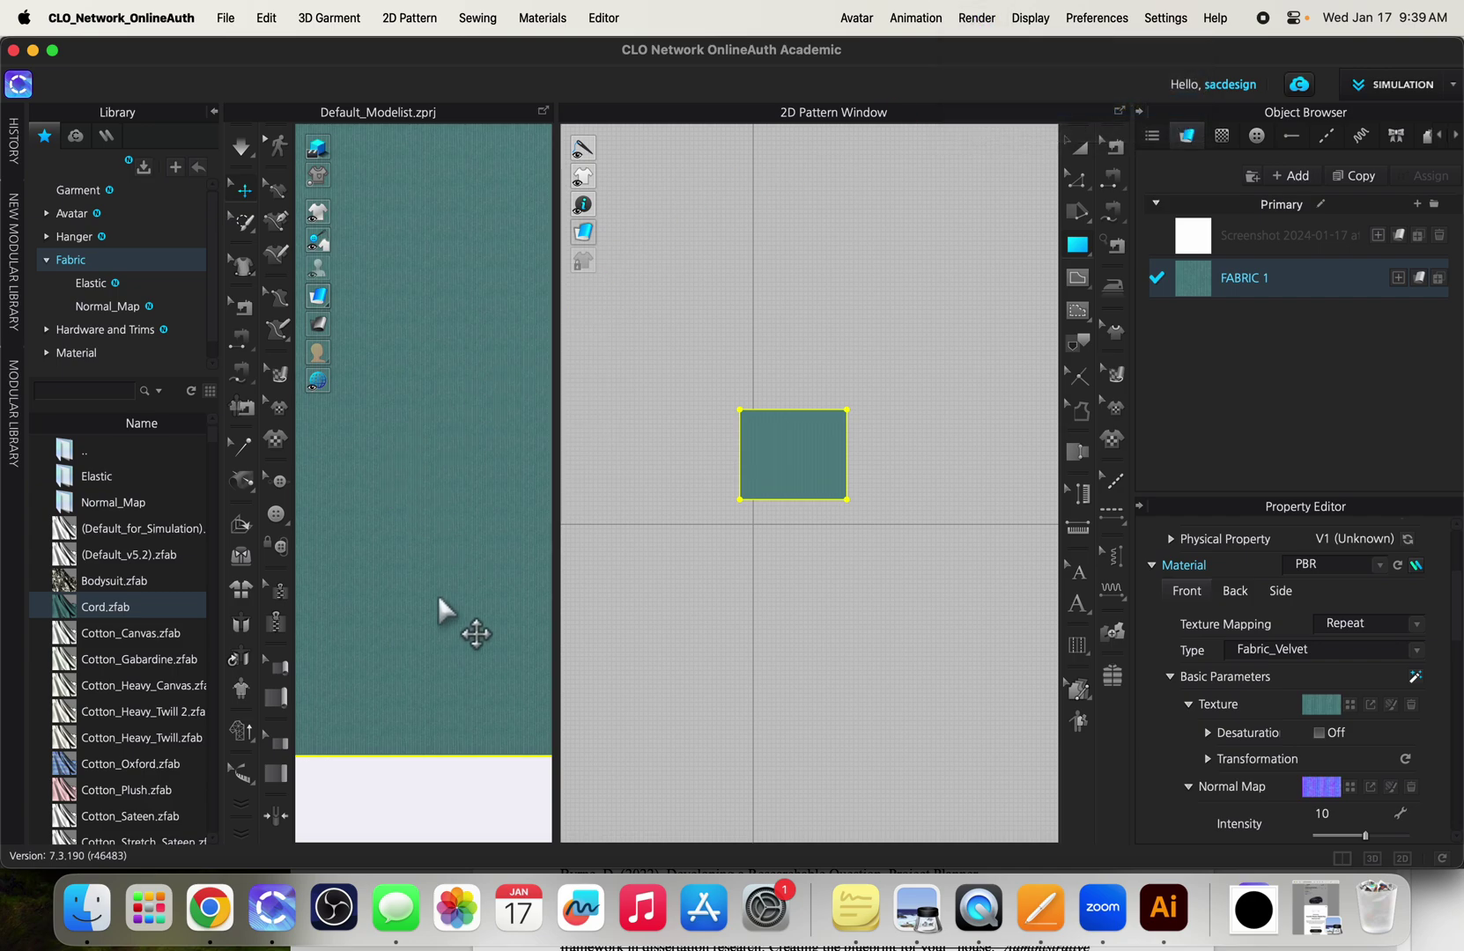
{"action": "scroll", "coordinate": [441, 700], "scroll_direction": "up", "scroll_amount": 3}
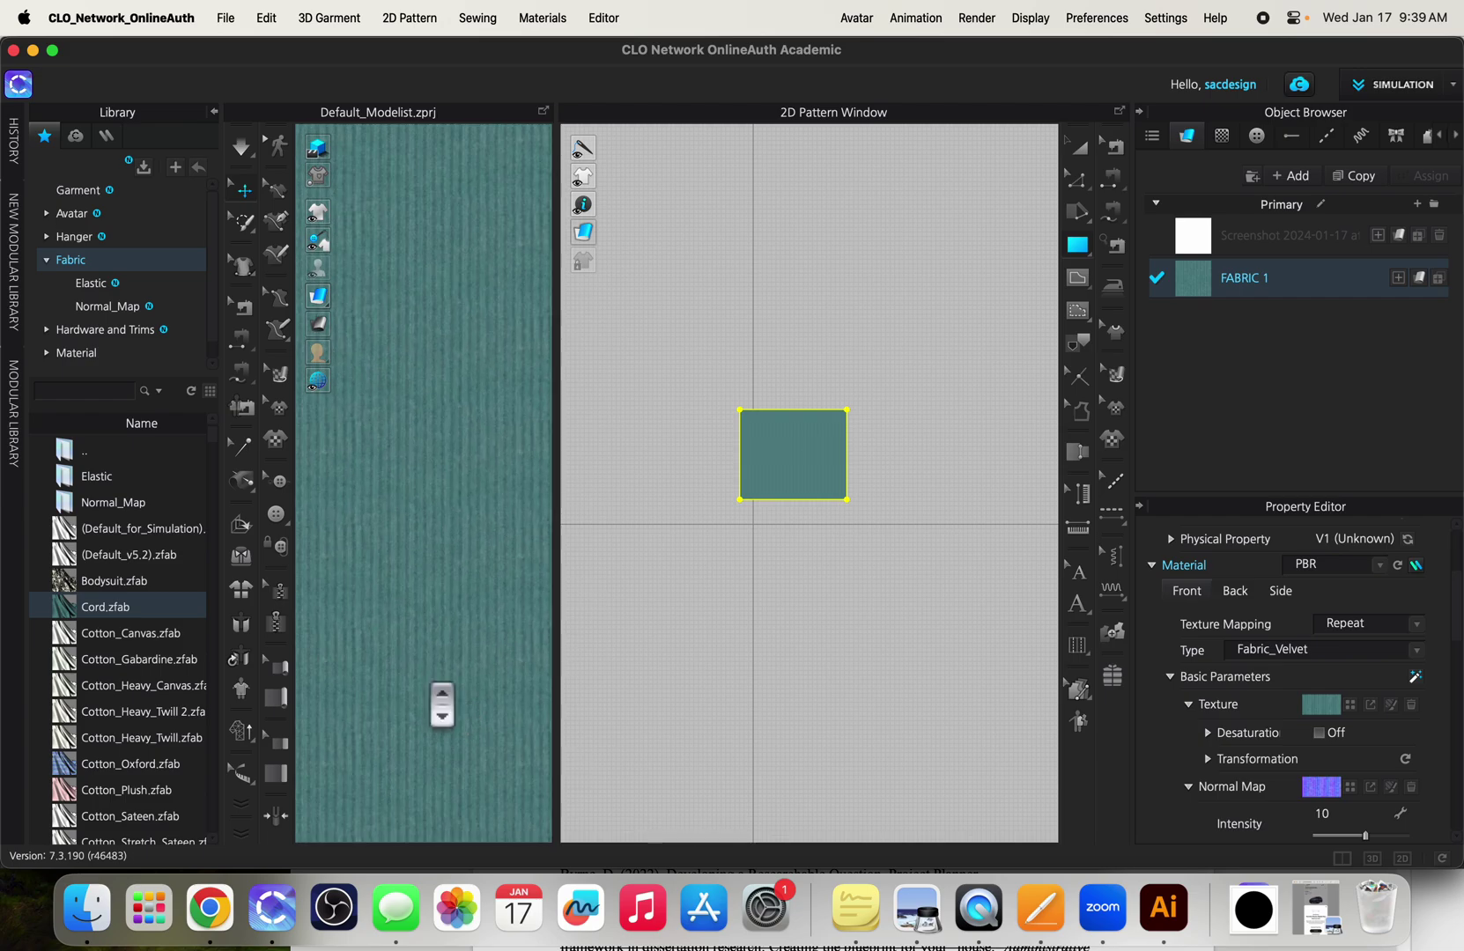
{"action": "scroll", "coordinate": [491, 470], "scroll_direction": "down", "scroll_amount": 2}
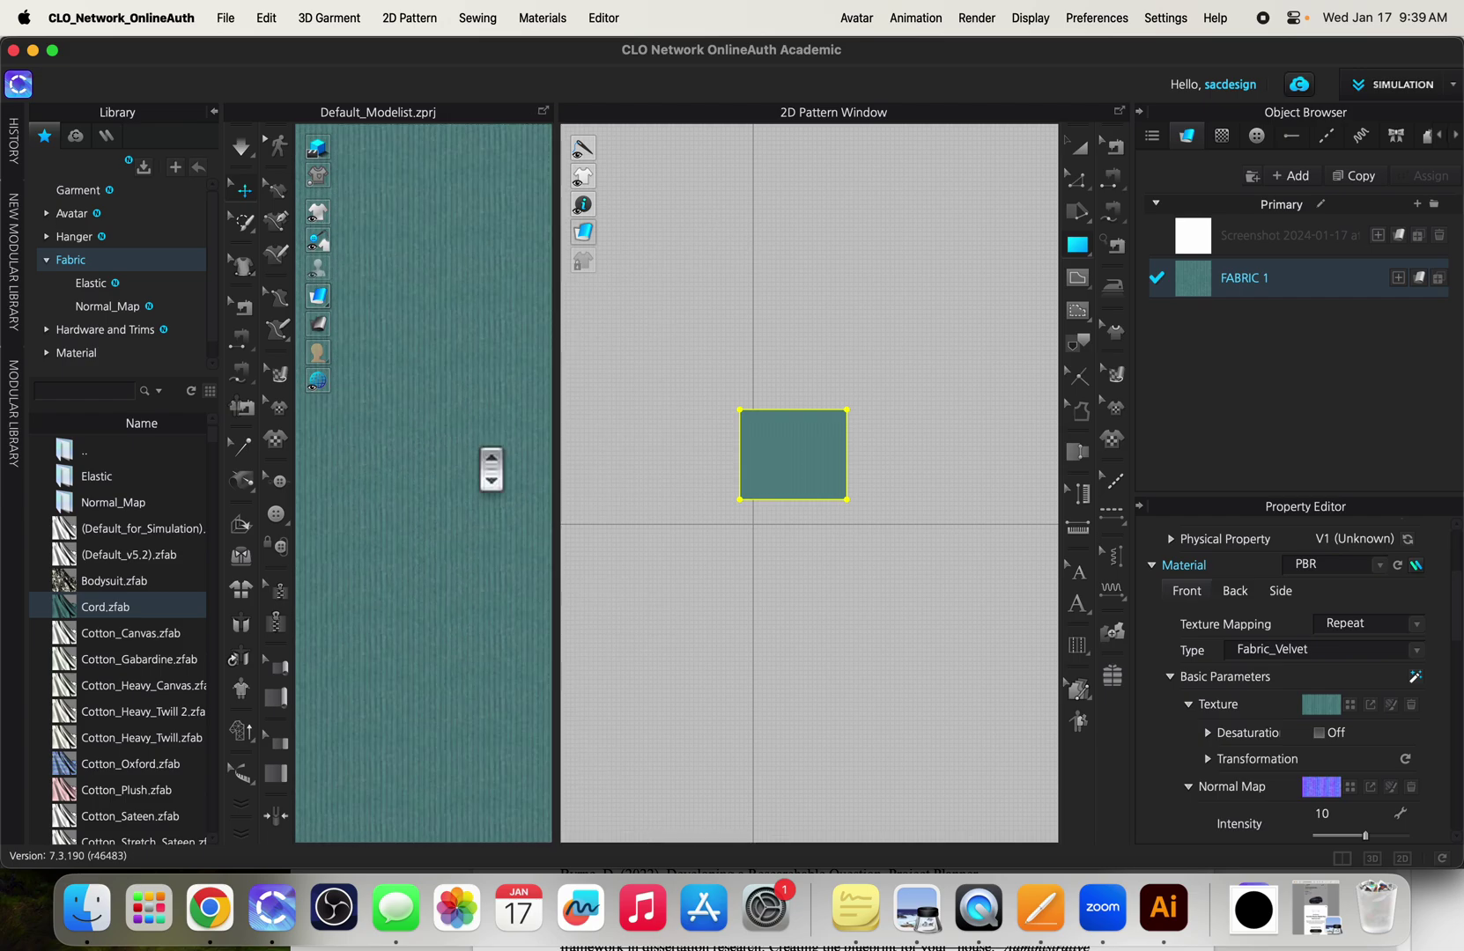
{"action": "left_click", "coordinate": [975, 20]}
{"action": "left_click", "coordinate": [999, 103]}
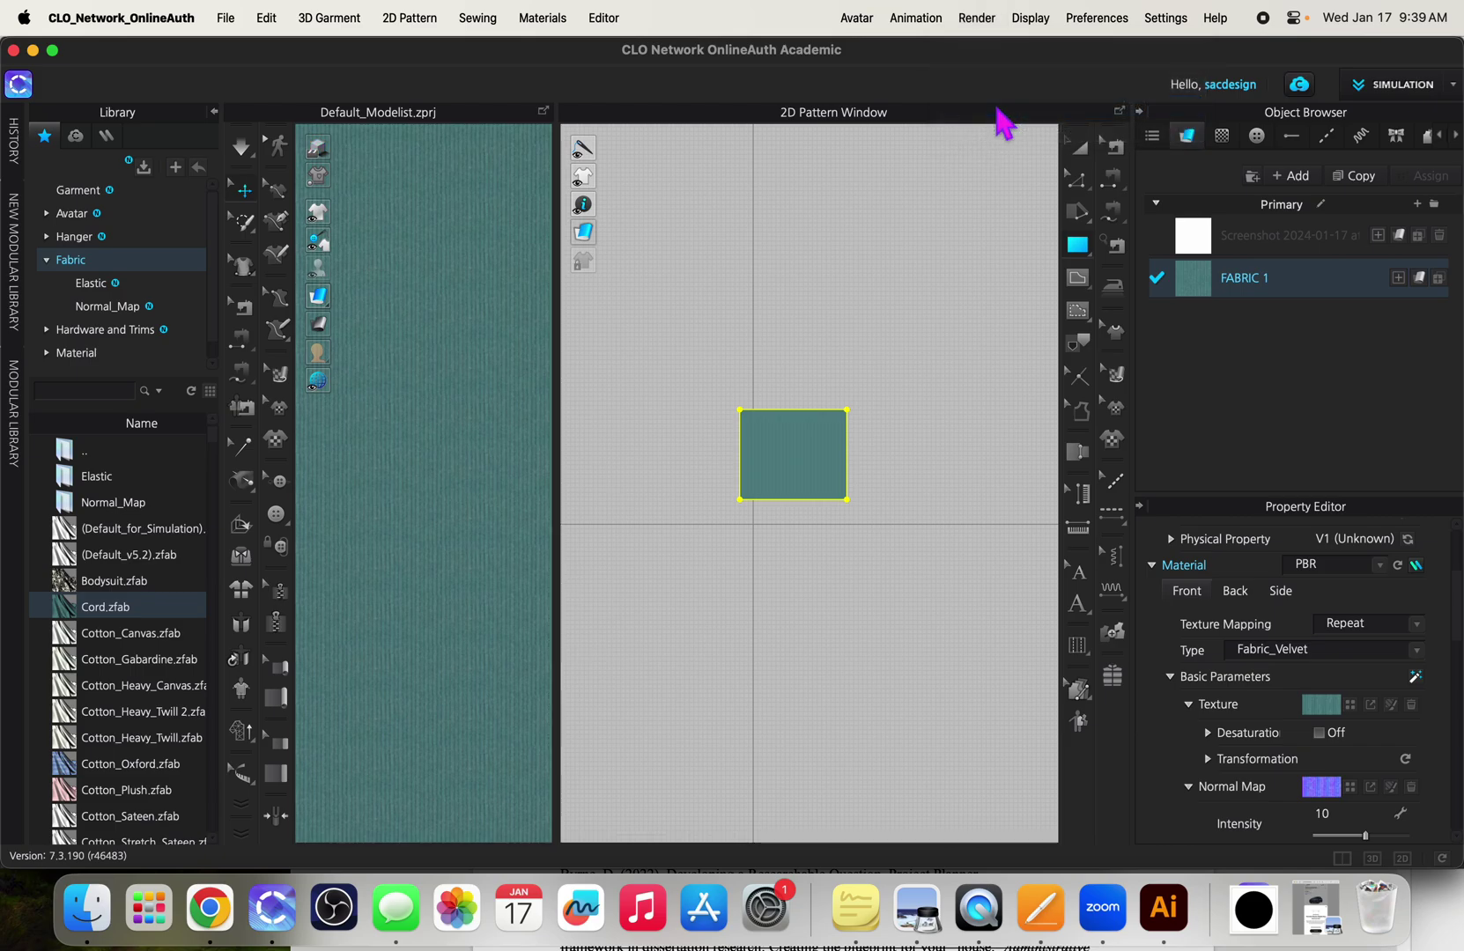
Open FABRIC 1's texture in the Texture Editor and add Dot.png from Downloads as a new layer.
{"action": "left_click", "coordinate": [1392, 705]}
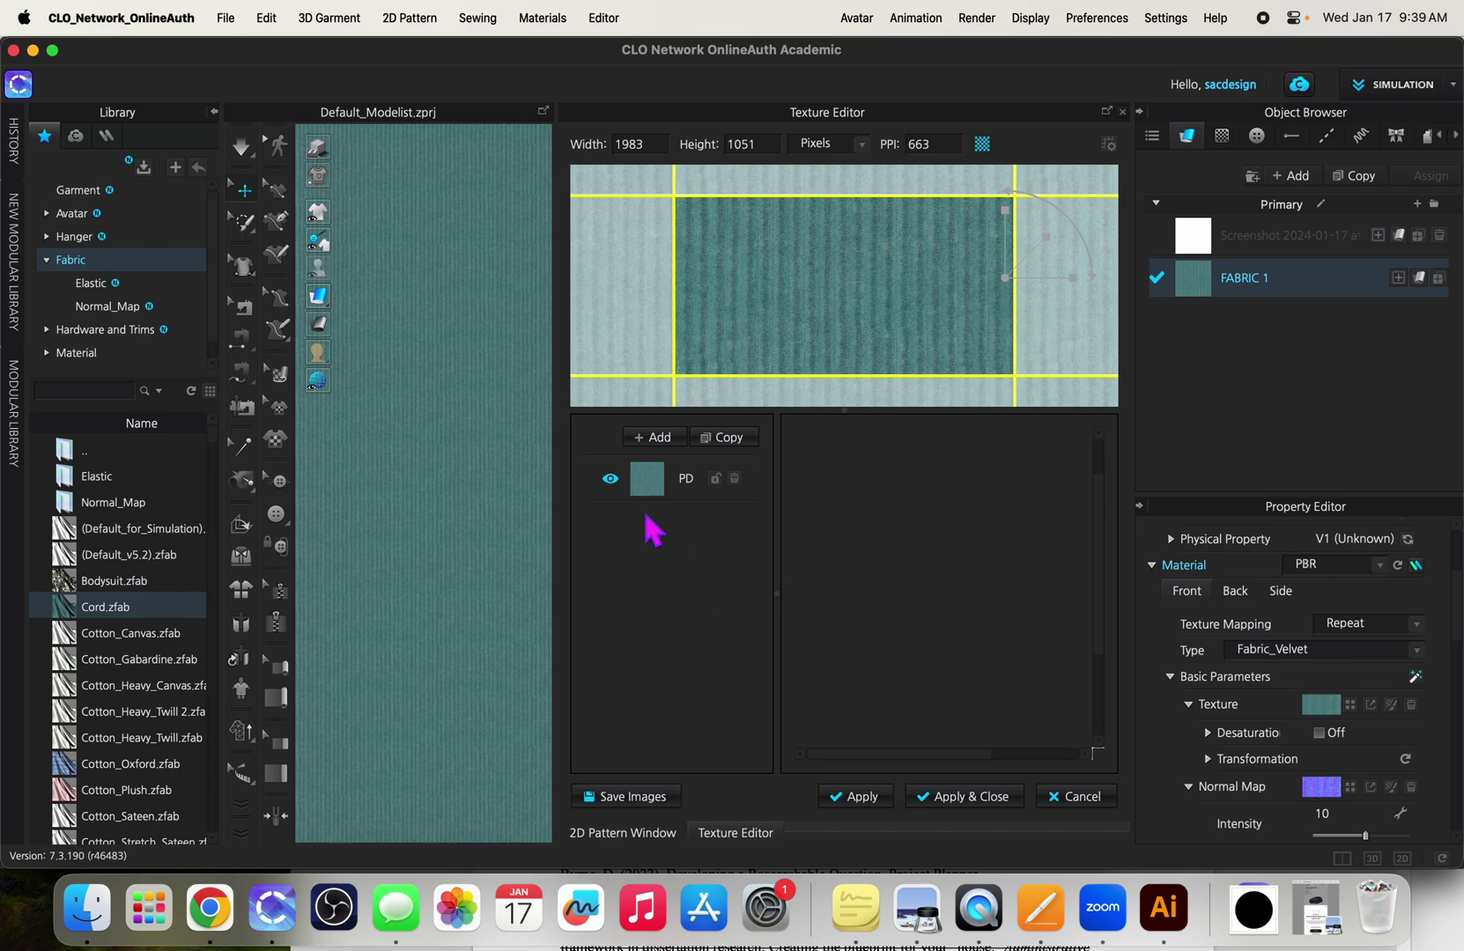
{"action": "left_click", "coordinate": [654, 441]}
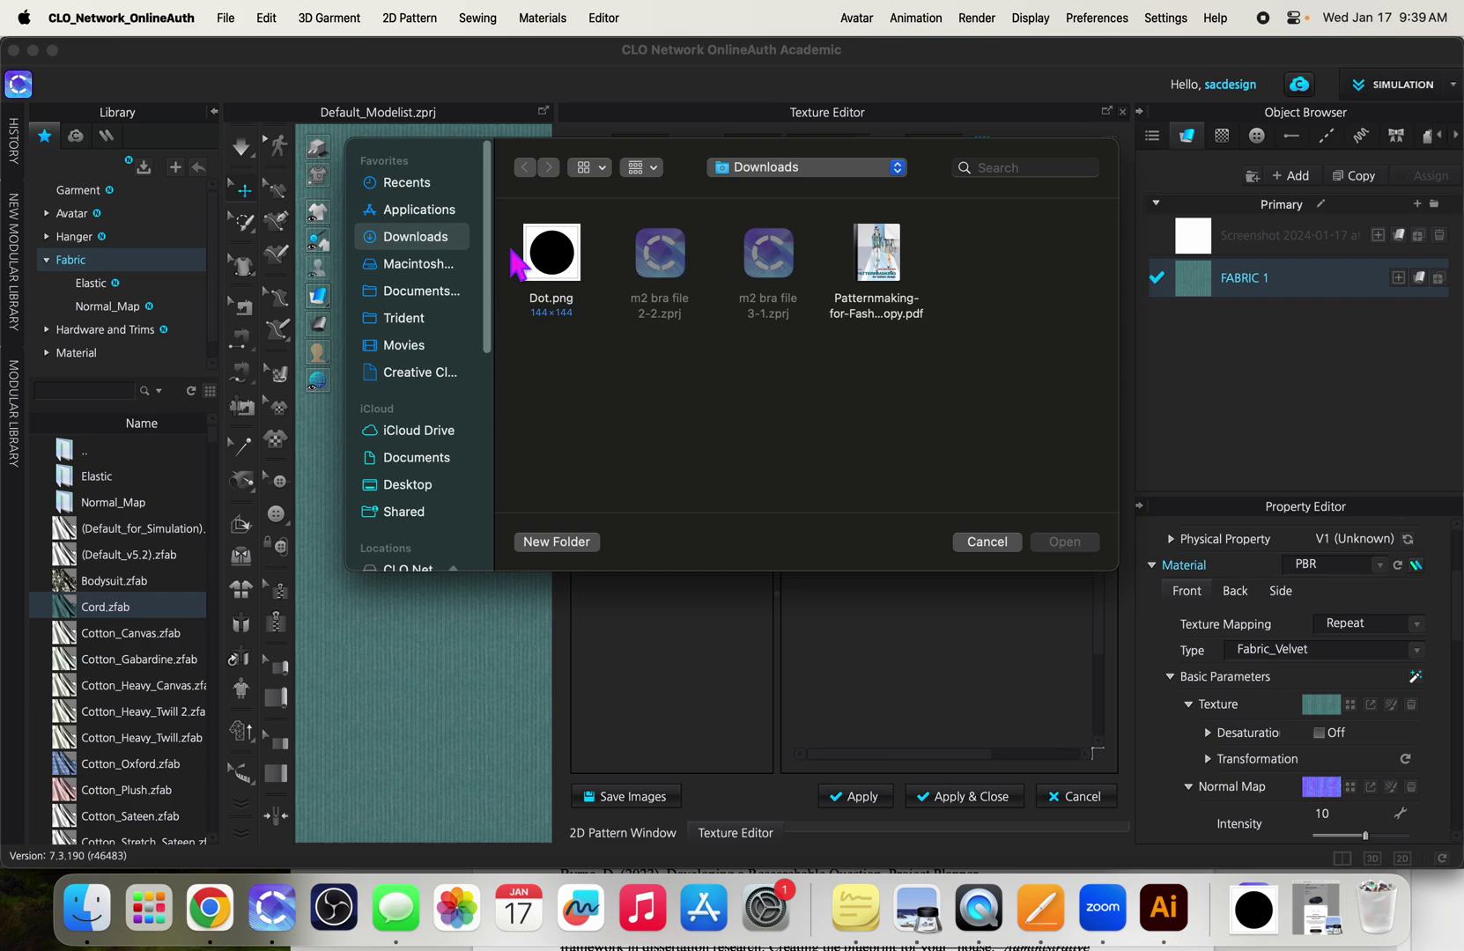
{"action": "left_click", "coordinate": [555, 264]}
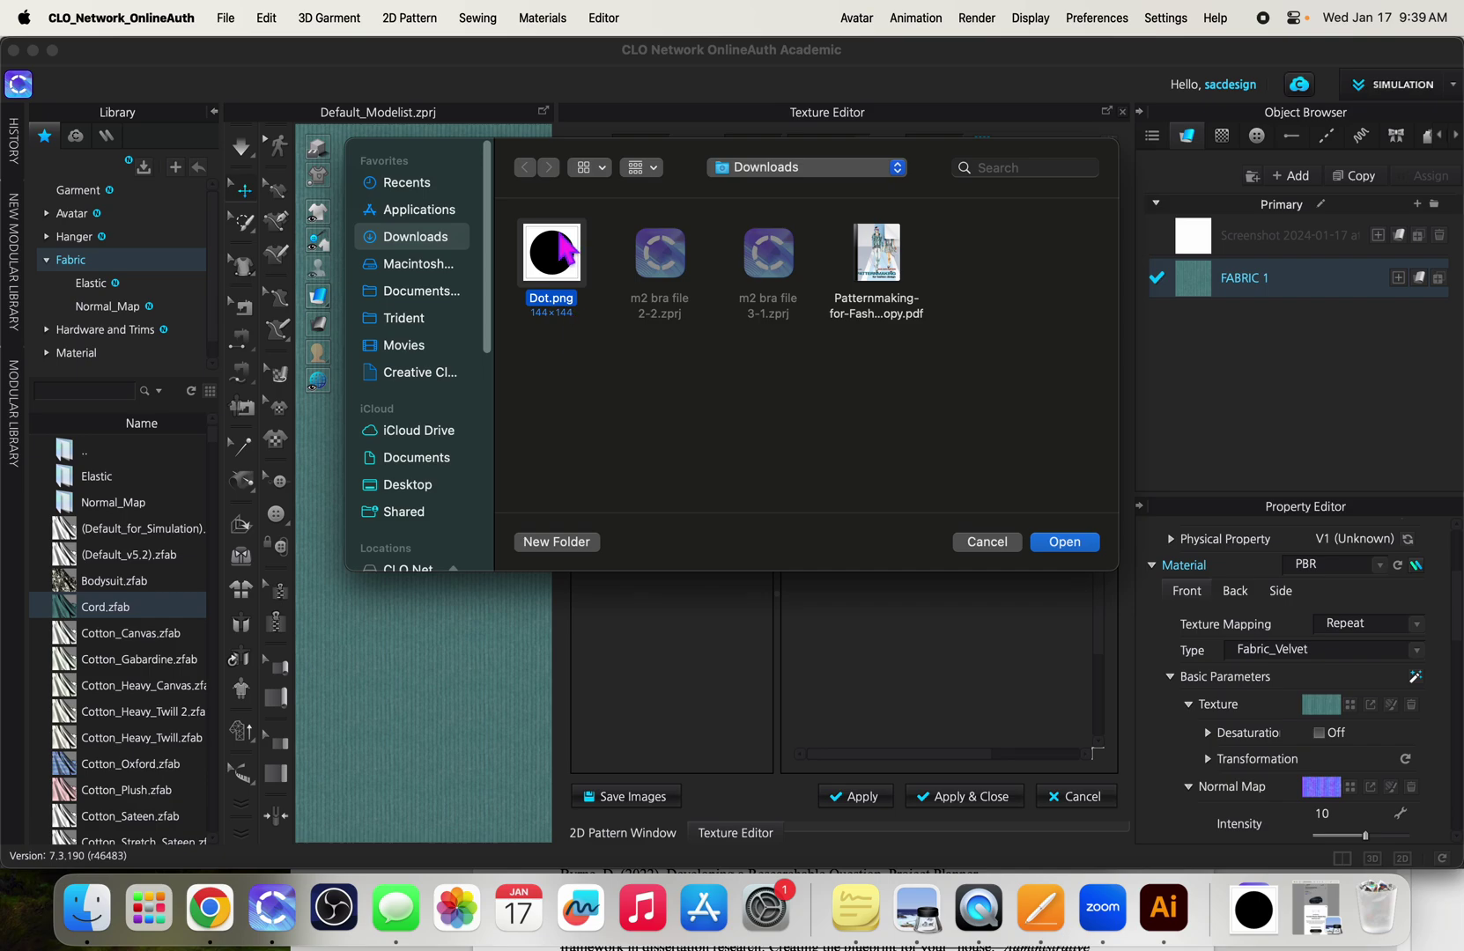
{"action": "left_click", "coordinate": [1082, 541]}
{"action": "left_click", "coordinate": [1061, 543]}
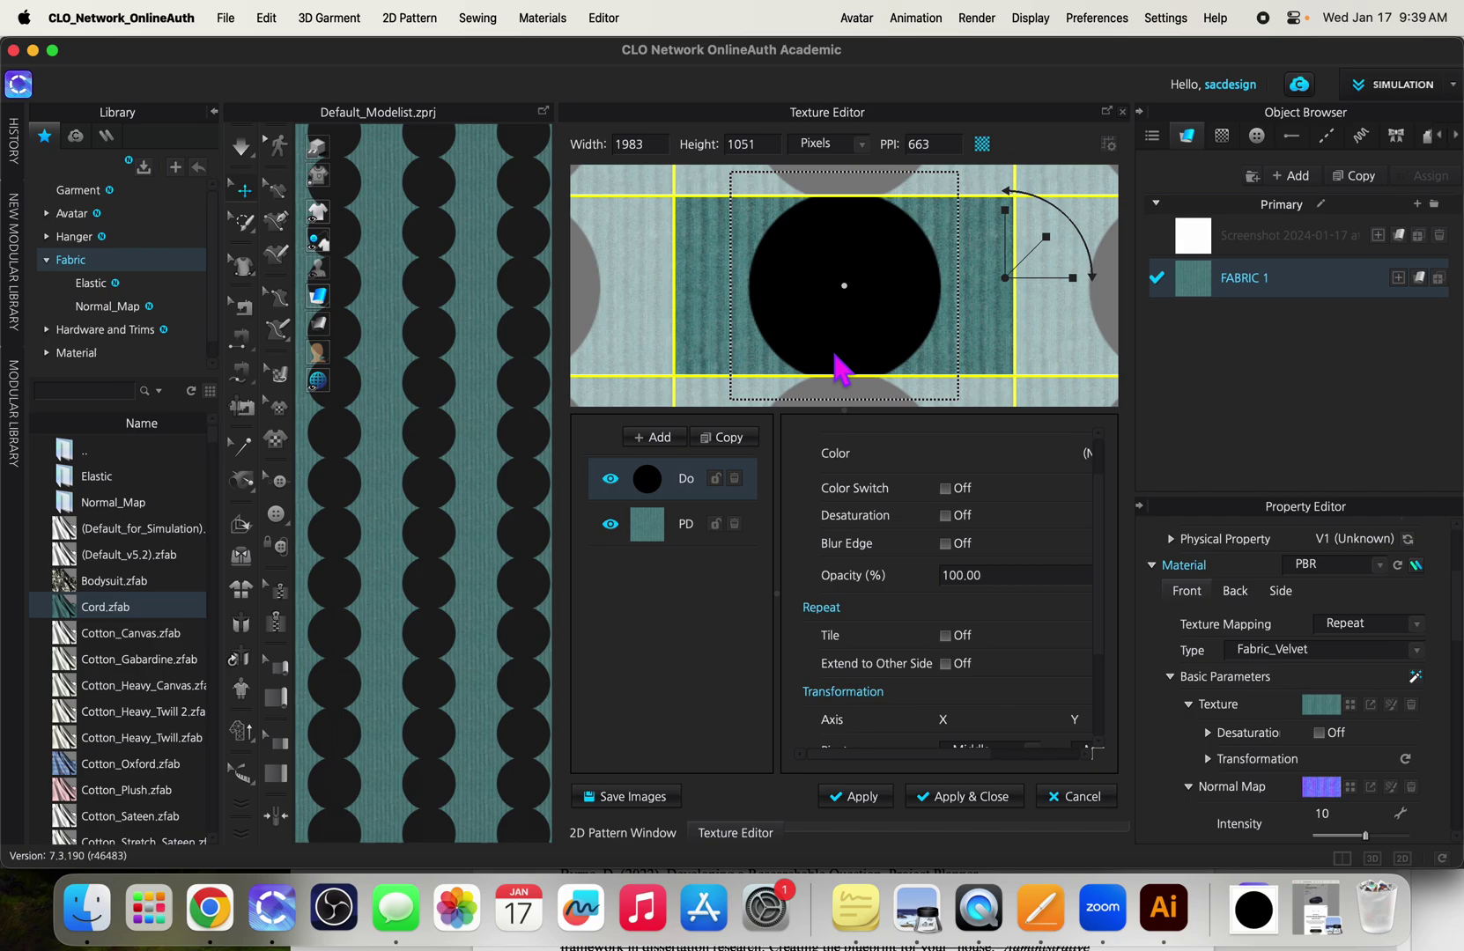
Shrink the dot, move it to the upper left corner of the repeat tile, and enable Extend to Other Side.
{"action": "scroll", "coordinate": [847, 296], "scroll_direction": "down", "scroll_amount": 1}
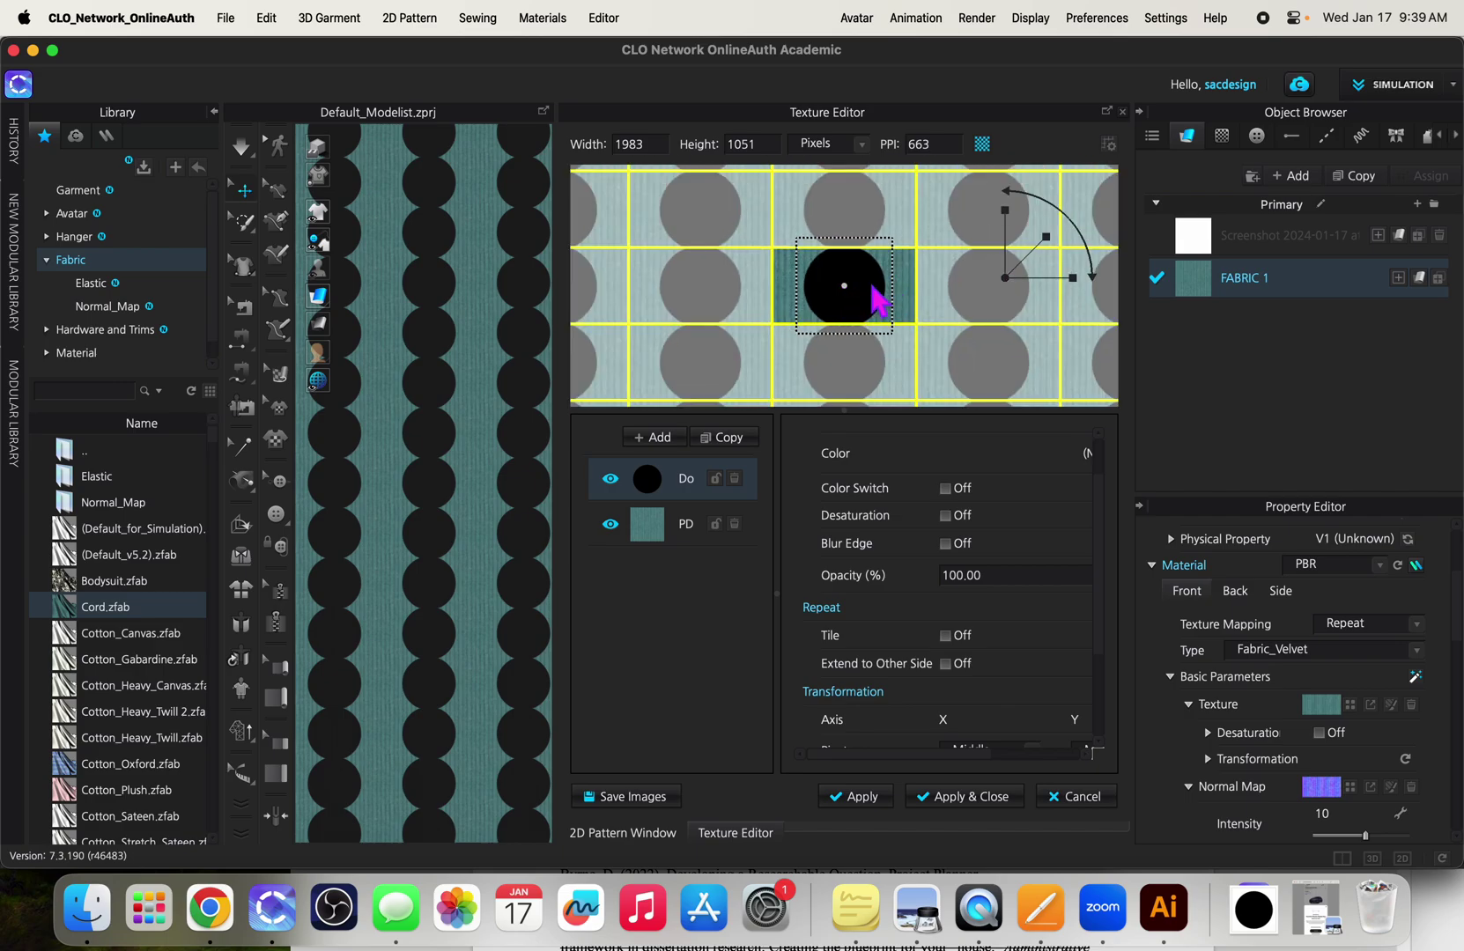
{"action": "left_click_drag", "start_coordinate": [1050, 240], "coordinate": [1039, 248]}
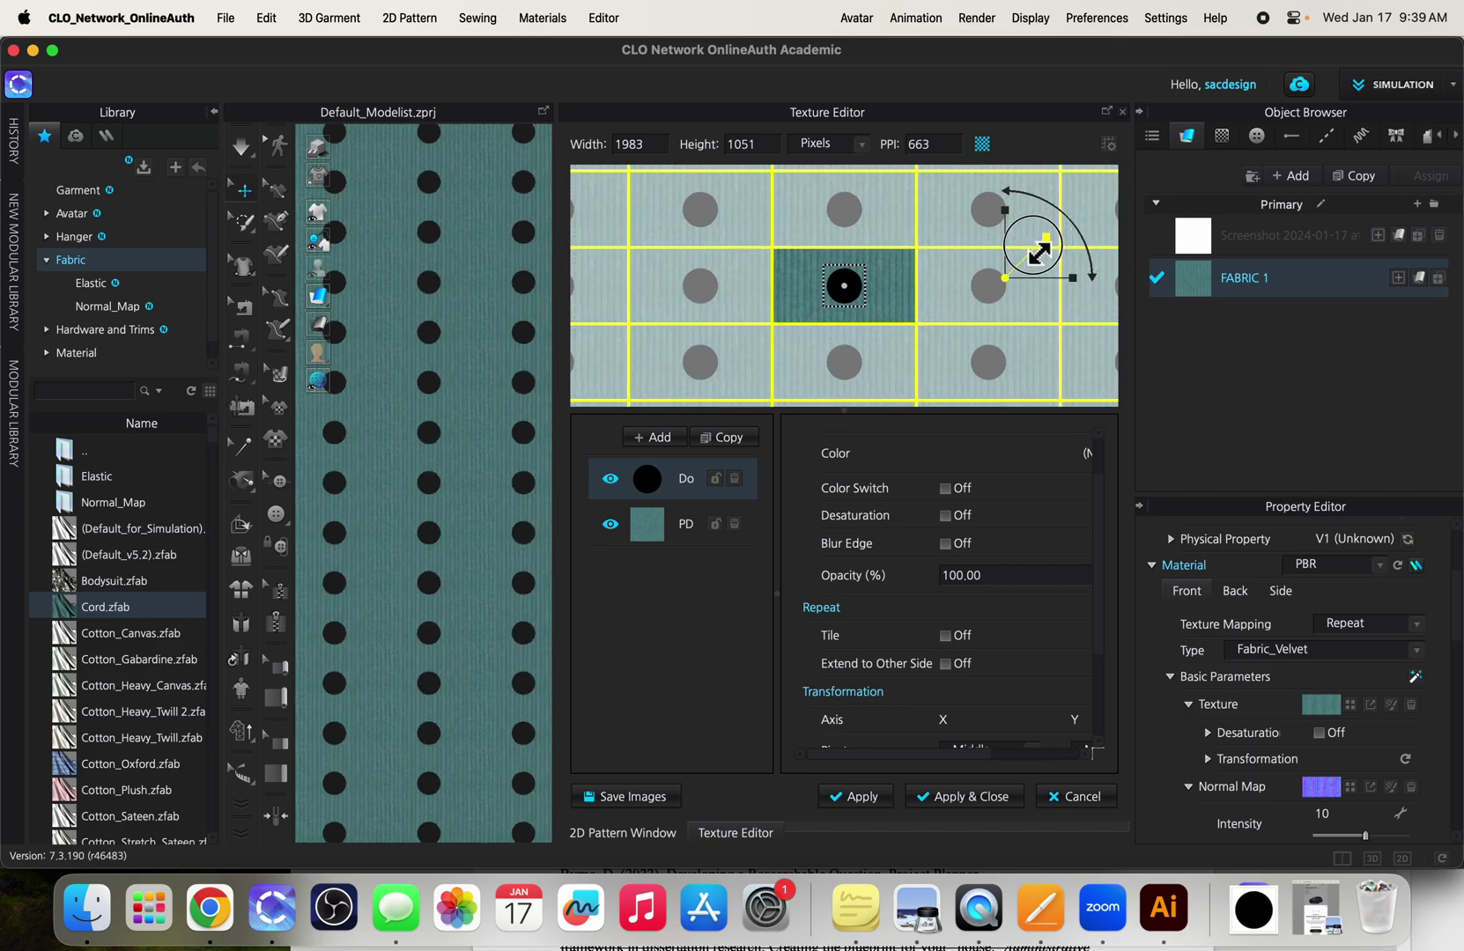
{"action": "left_click_drag", "start_coordinate": [860, 292], "coordinate": [812, 264]}
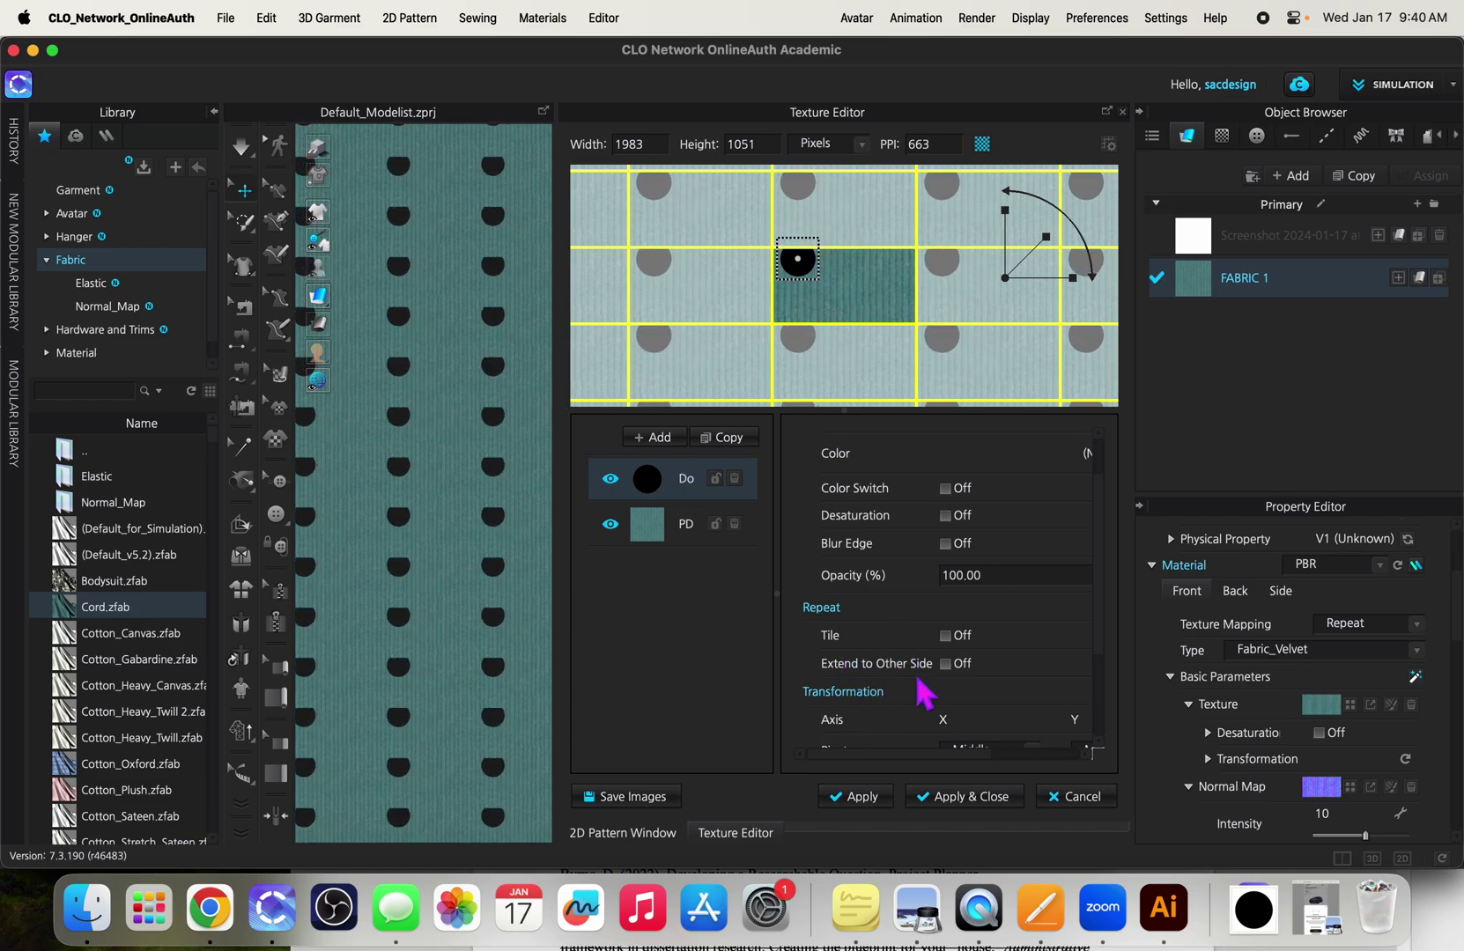
{"action": "left_click", "coordinate": [947, 665]}
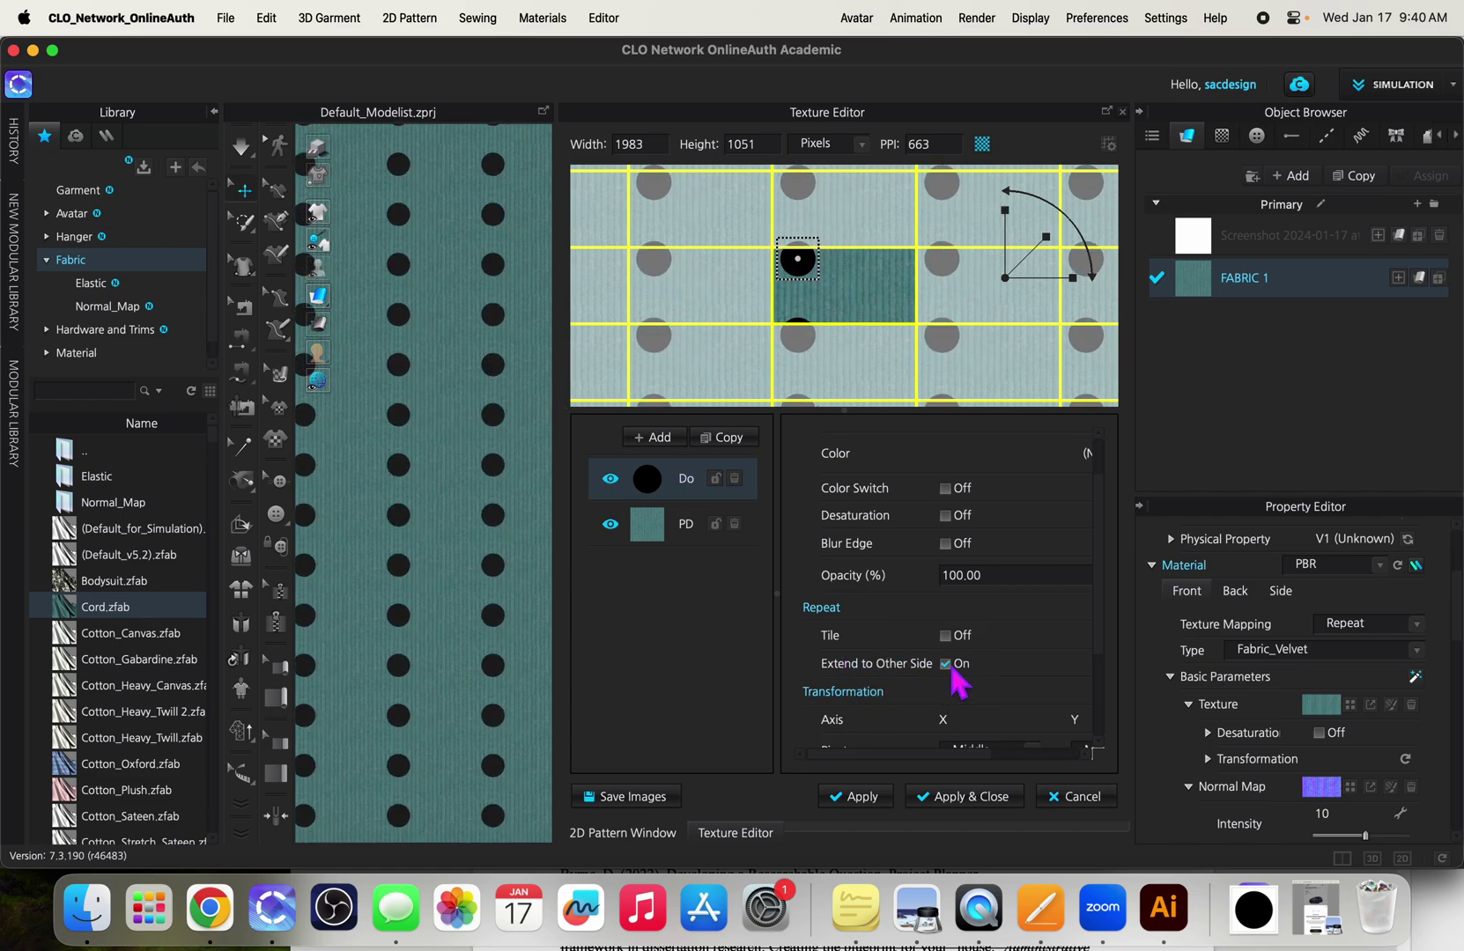
Duplicate the dot layer, place the copy toward the lower right of the repeat tile, and apply the texture.
{"action": "left_click", "coordinate": [719, 441]}
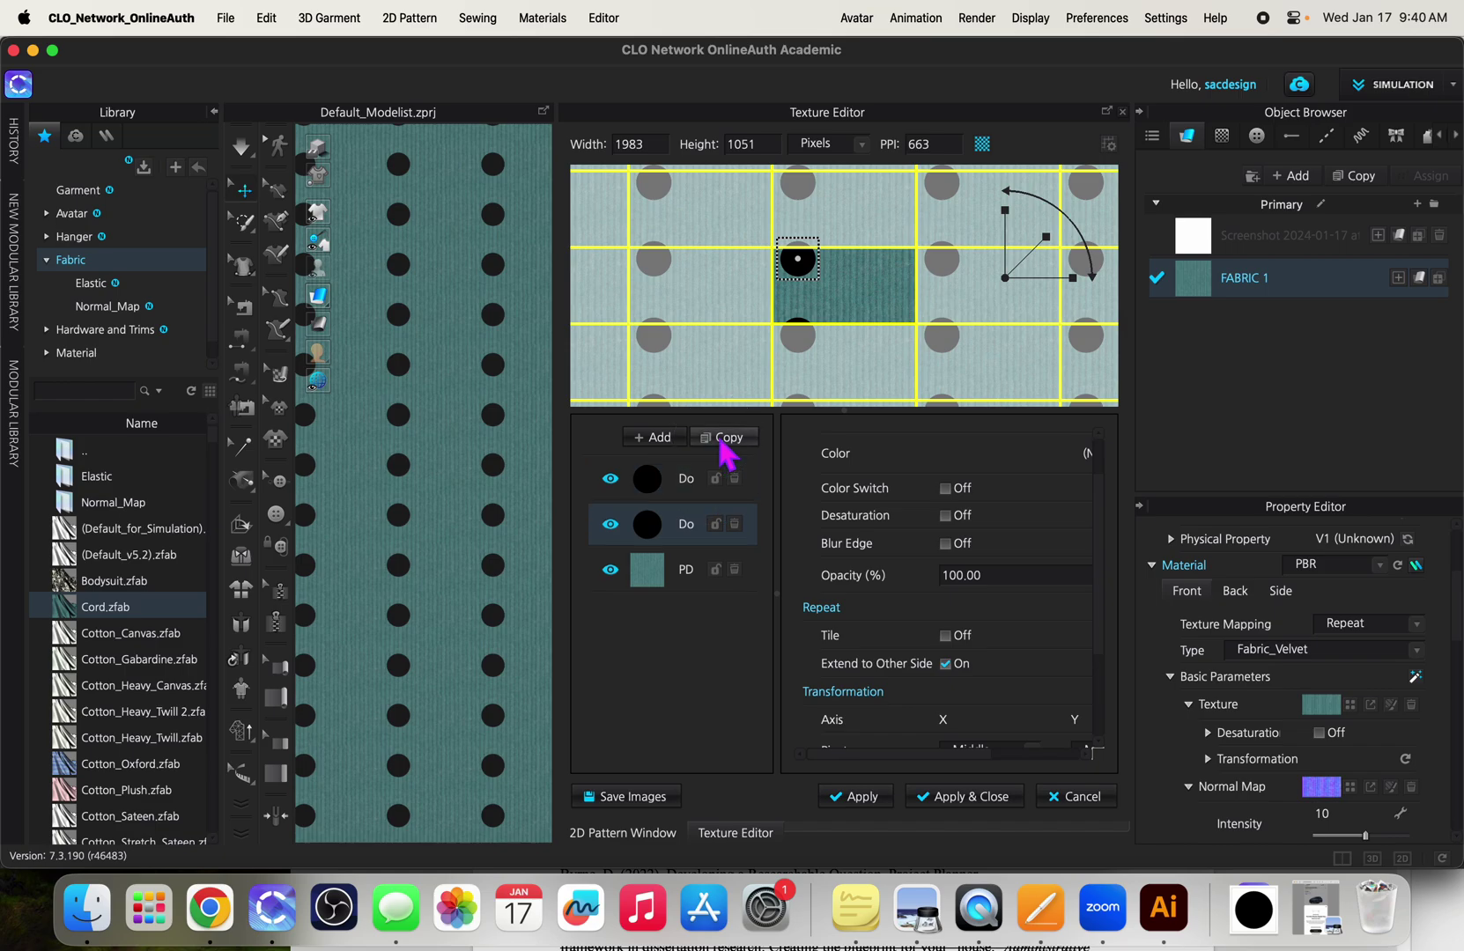
{"action": "left_click", "coordinate": [651, 490]}
{"action": "left_click_drag", "start_coordinate": [810, 280], "coordinate": [890, 318]}
{"action": "scroll", "coordinate": [405, 493], "scroll_direction": "down", "scroll_amount": 5}
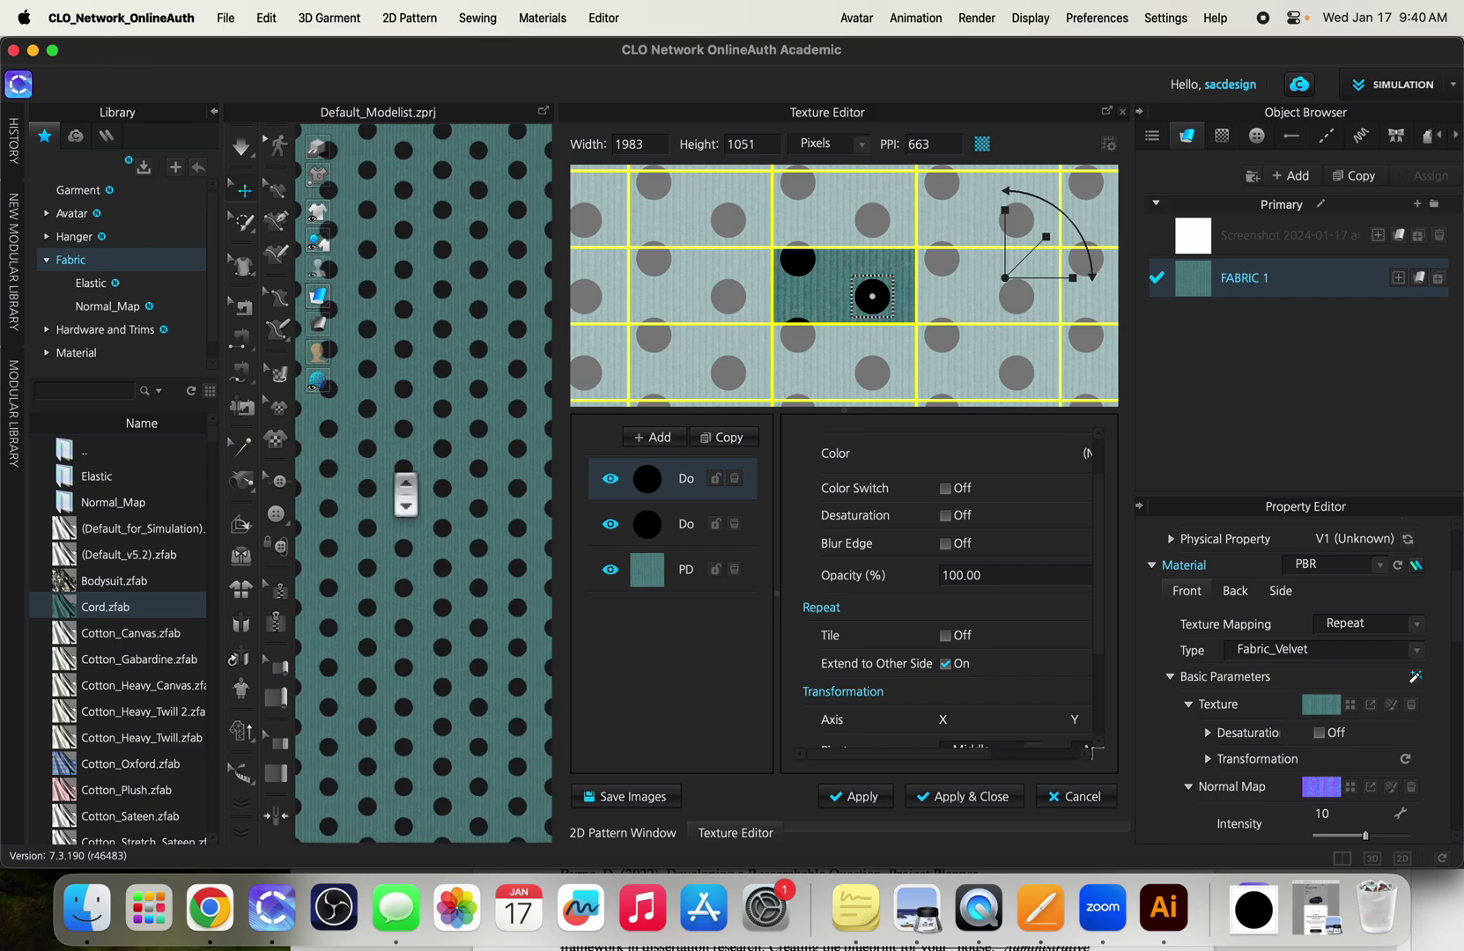
{"action": "scroll", "coordinate": [405, 493], "scroll_direction": "down", "scroll_amount": 2}
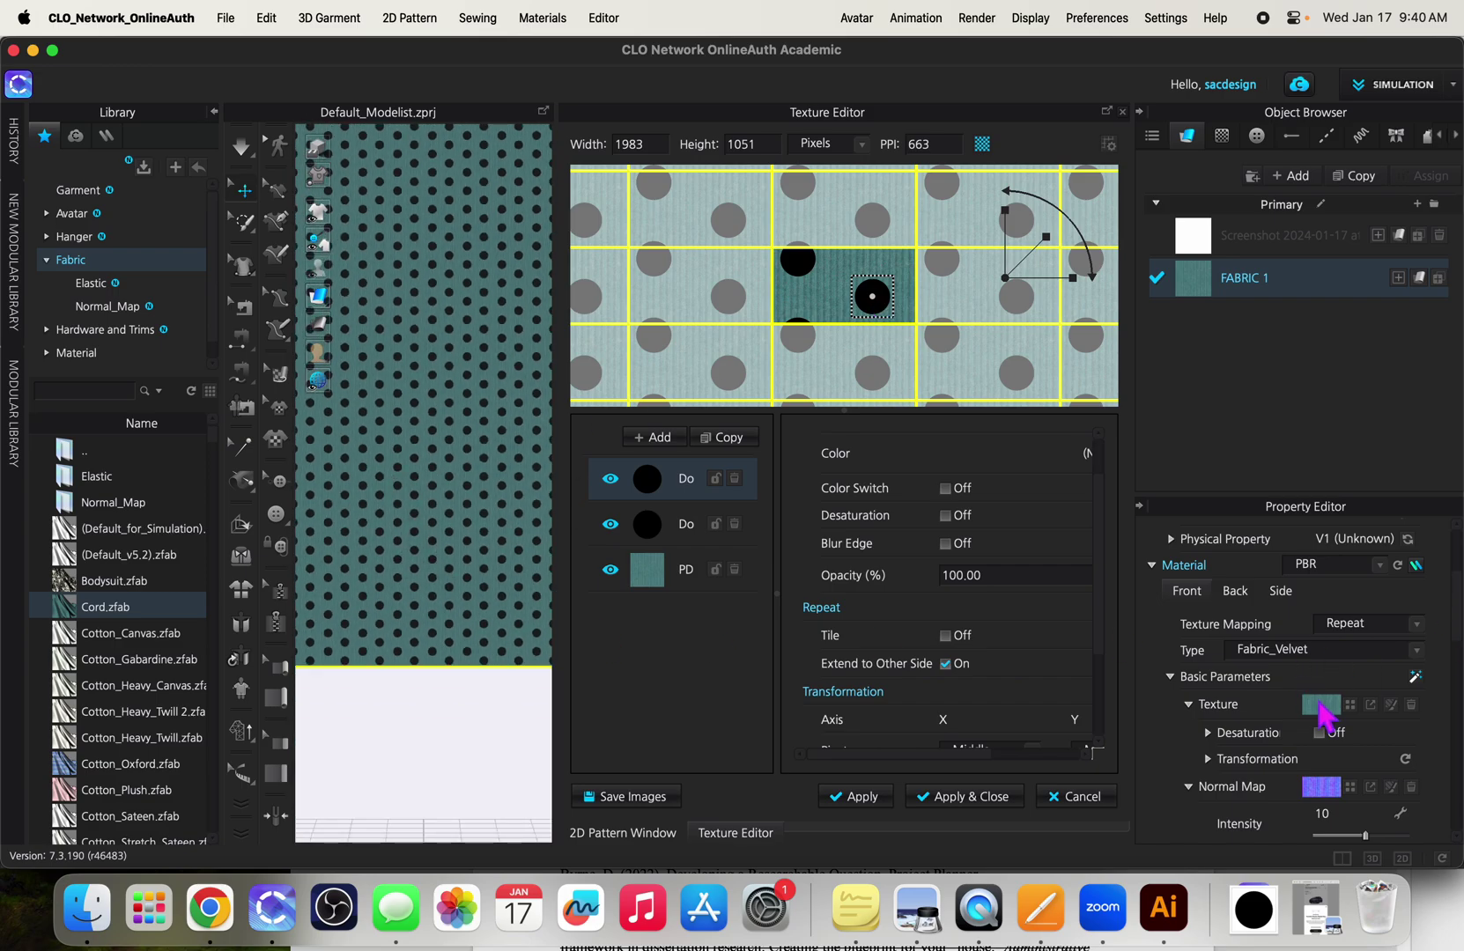
{"action": "left_click", "coordinate": [956, 800]}
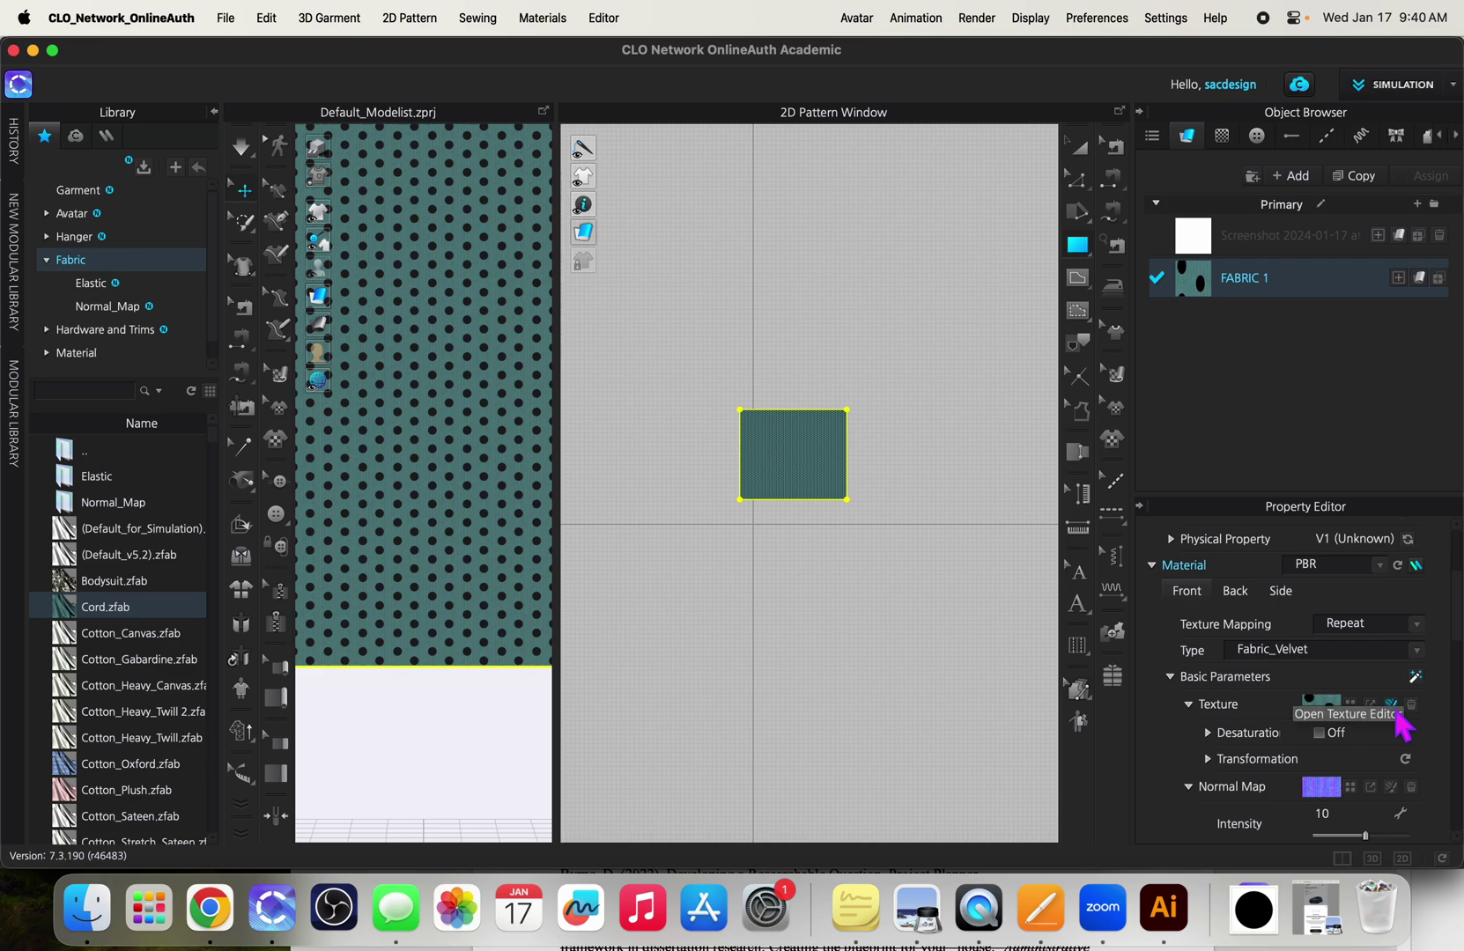
Reopen FABRIC 1's texture to review its dot layers, apply and close it, and inspect the dots on the rectangle.
{"action": "left_click", "coordinate": [1393, 707]}
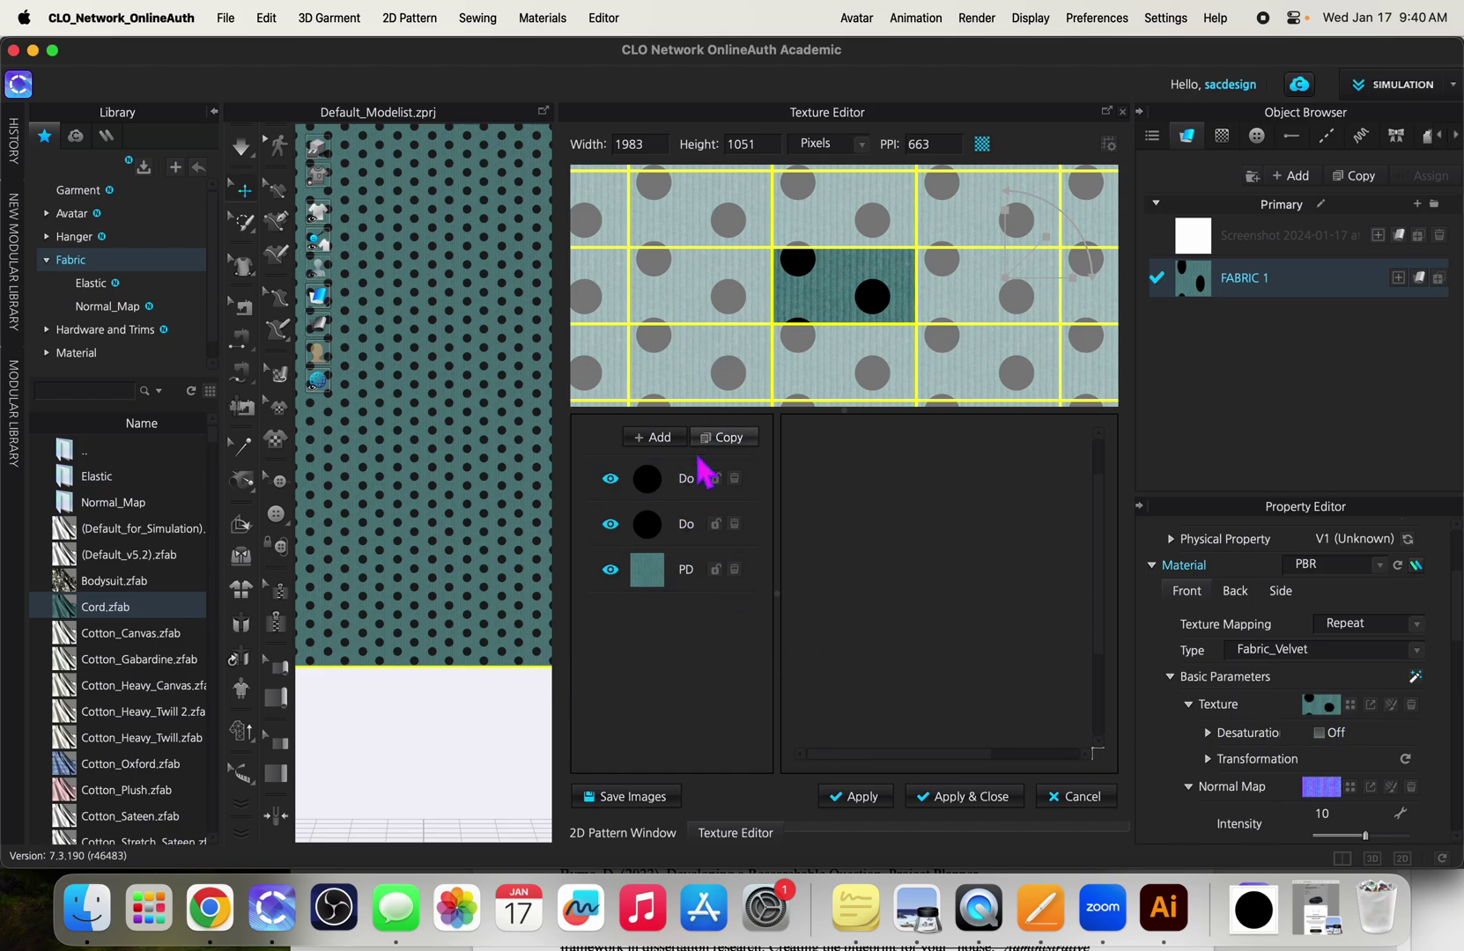
{"action": "left_click", "coordinate": [969, 797]}
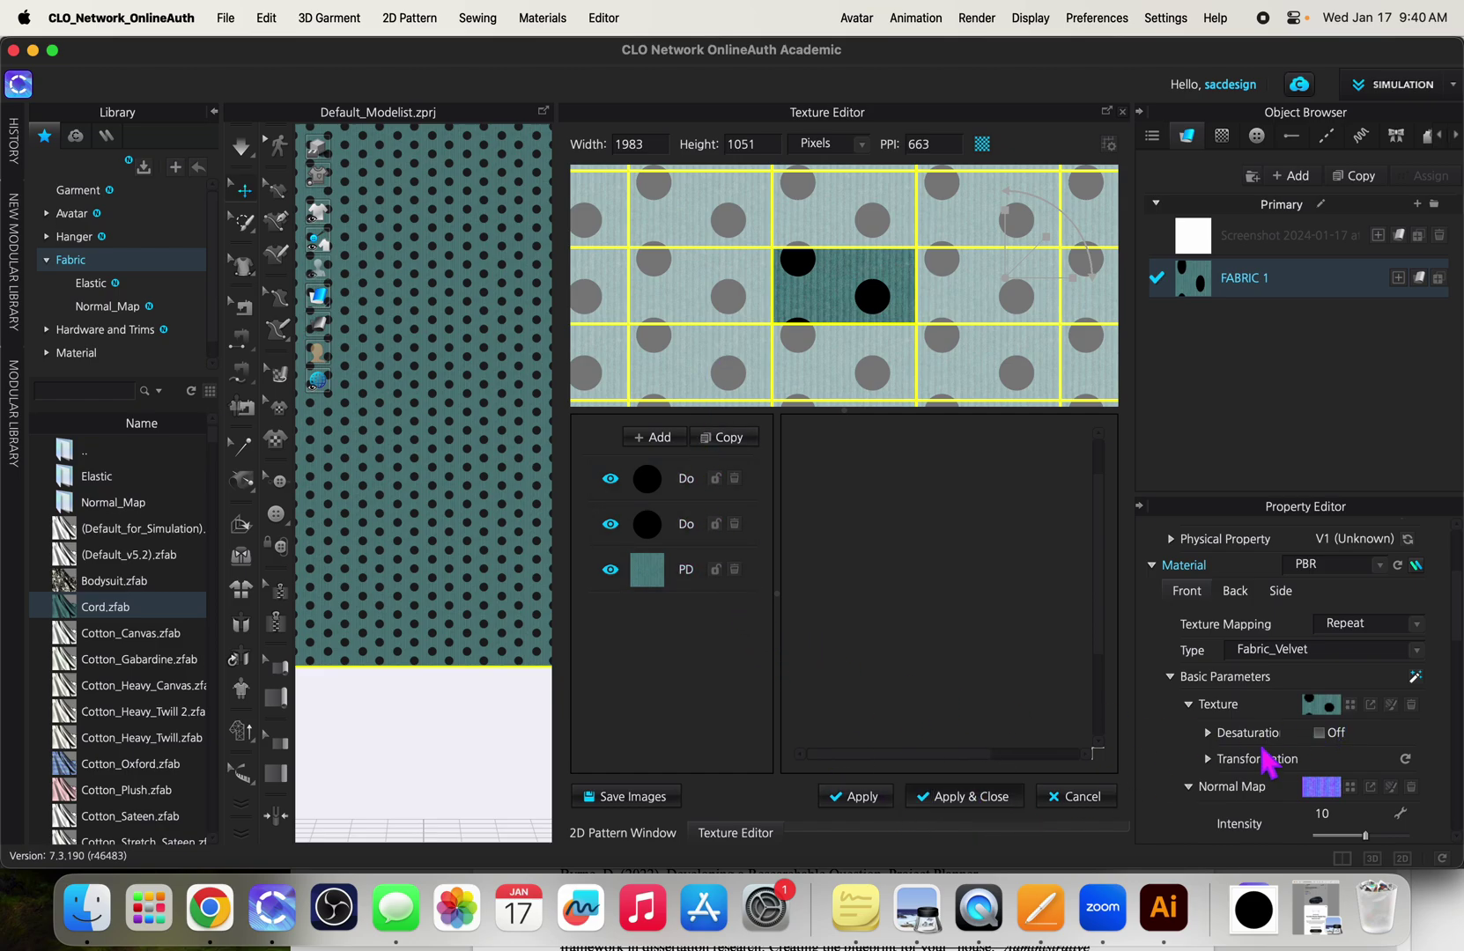
{"action": "left_click", "coordinate": [947, 797]}
{"action": "scroll", "coordinate": [783, 506], "scroll_direction": "up", "scroll_amount": 5}
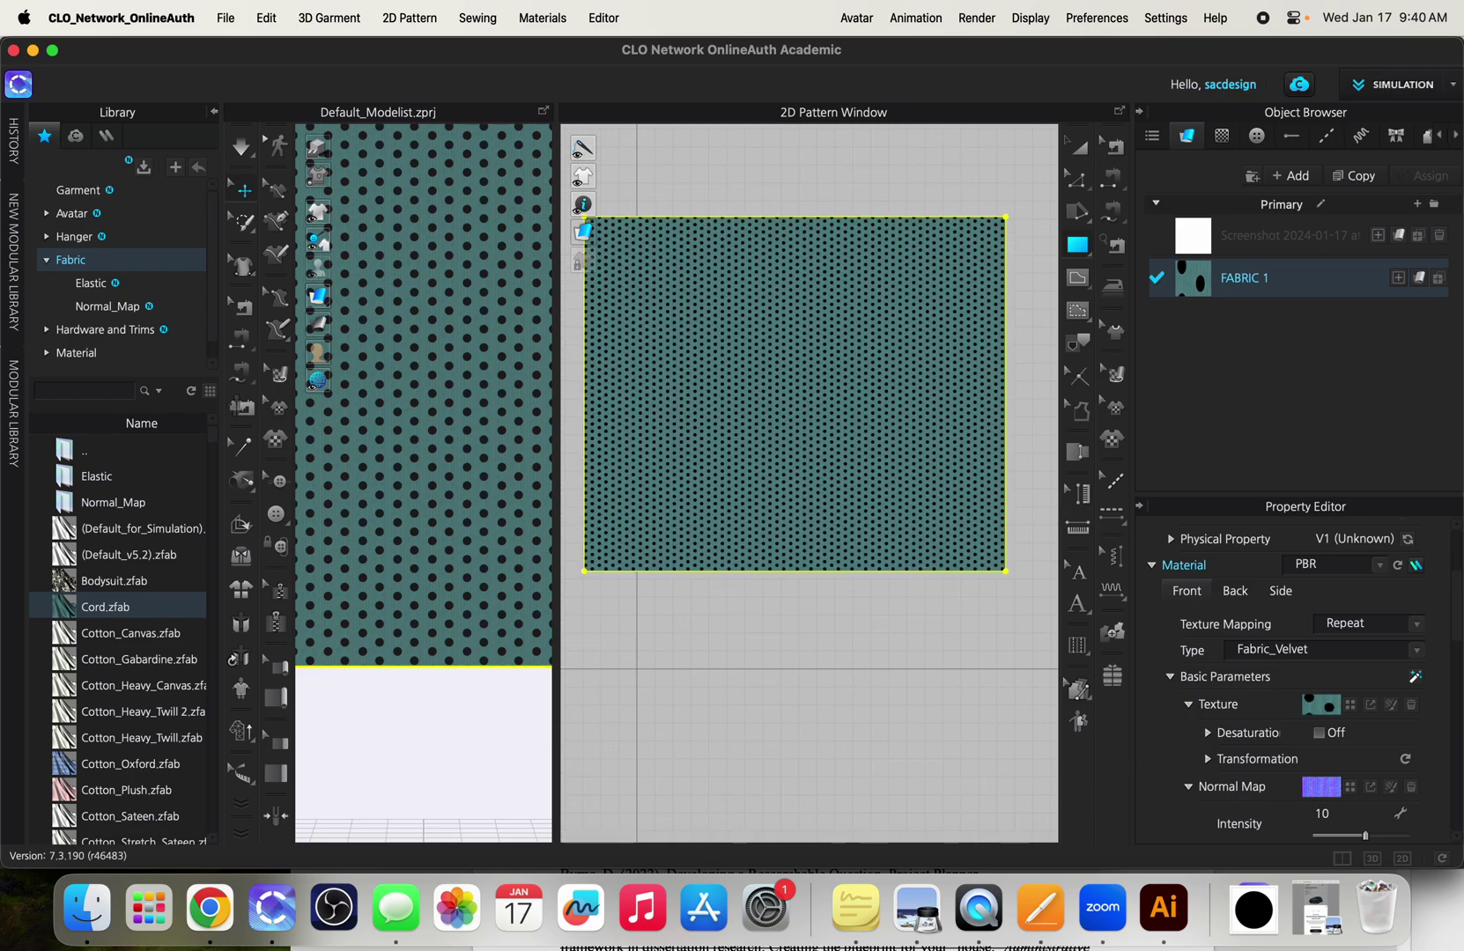
Open the Texture Generator for FABRIC 1 and load the denim image Screenshot 2024-01-17 at 9.33.31 AM from the Desktop.
{"action": "left_click", "coordinate": [1398, 279]}
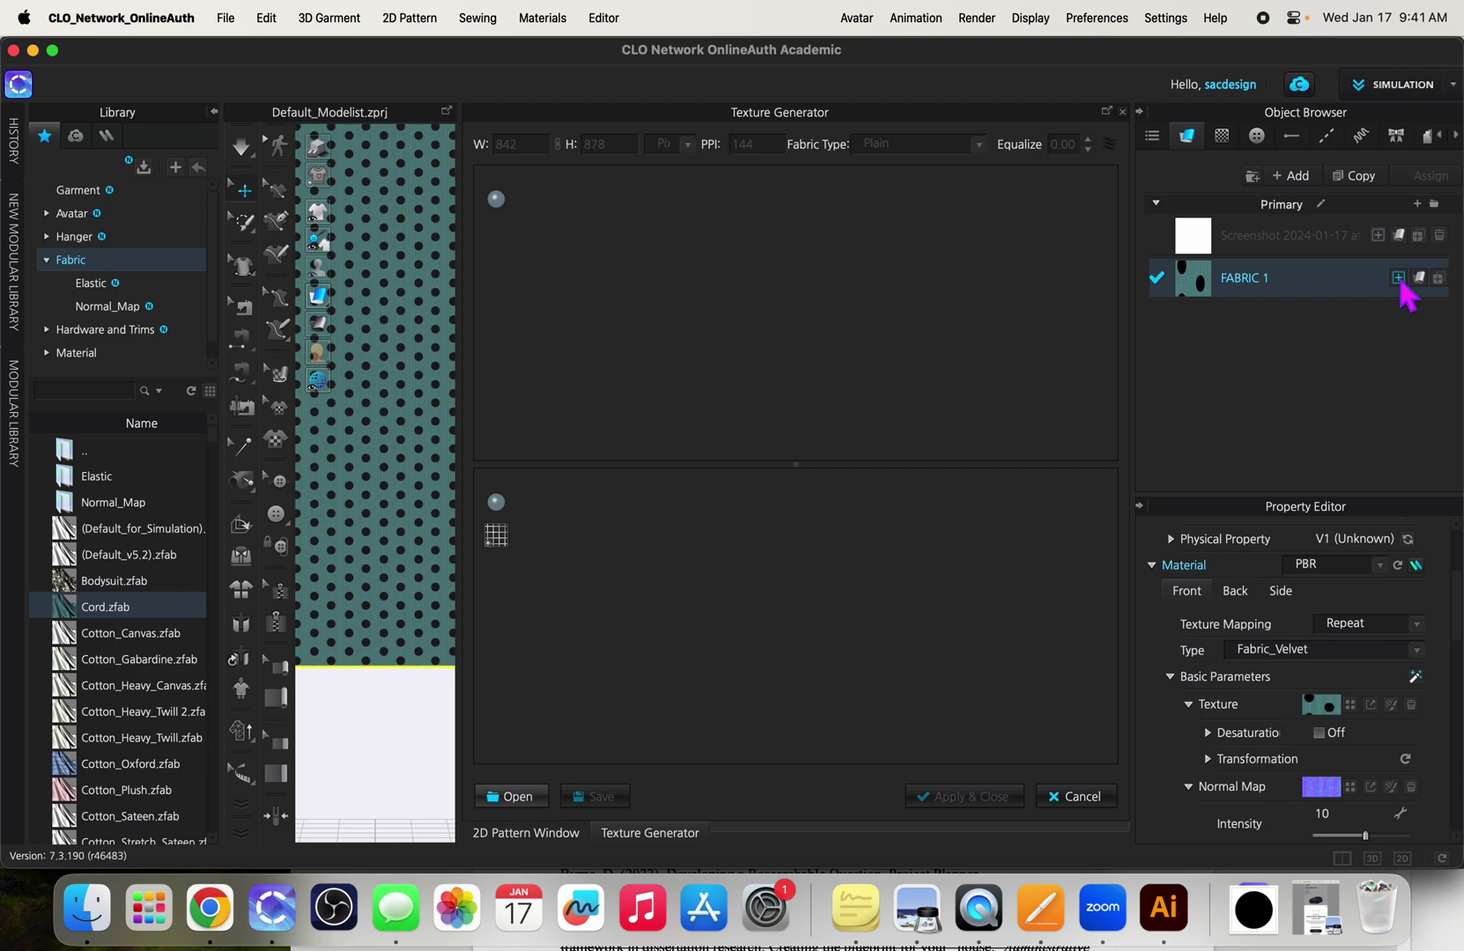
{"action": "left_click_drag", "start_coordinate": [1238, 291], "coordinate": [919, 405]}
{"action": "left_click", "coordinate": [529, 797]}
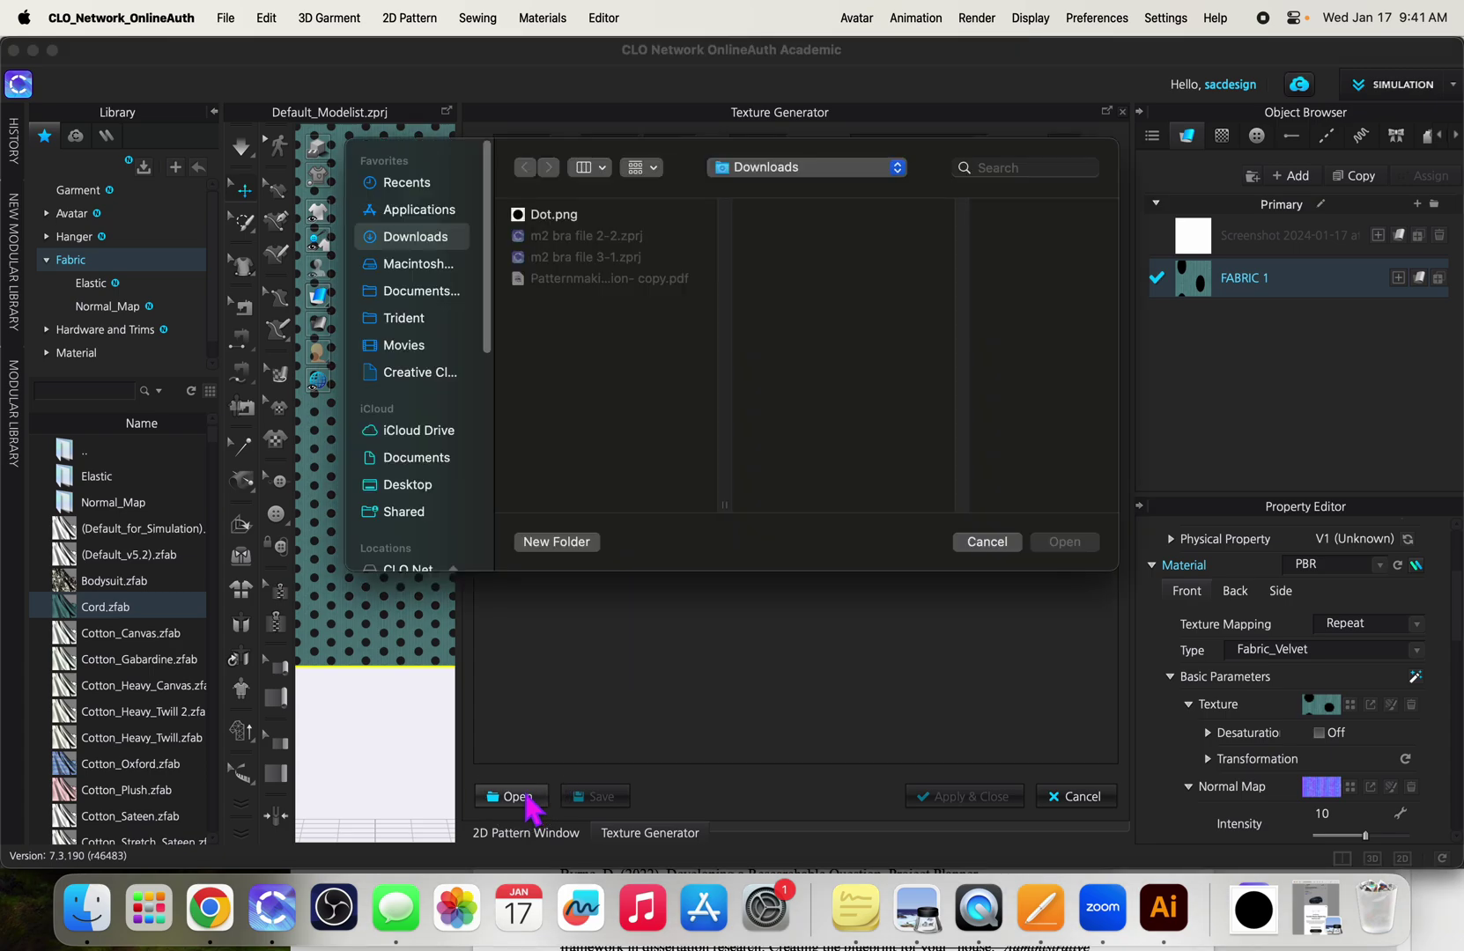
{"action": "left_click", "coordinate": [424, 296]}
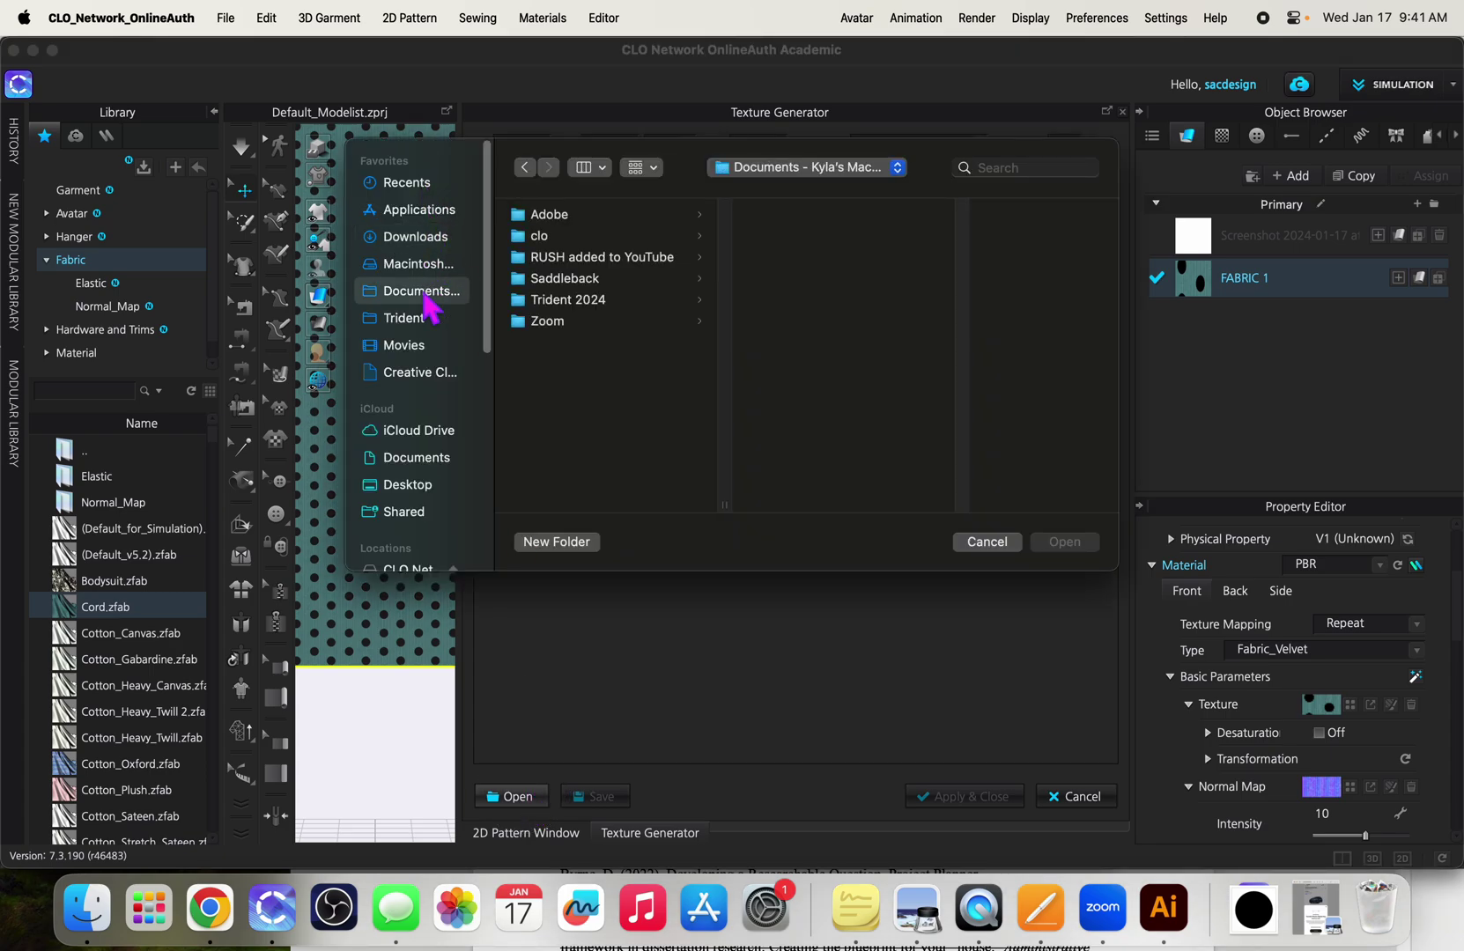
{"action": "left_click", "coordinate": [418, 484]}
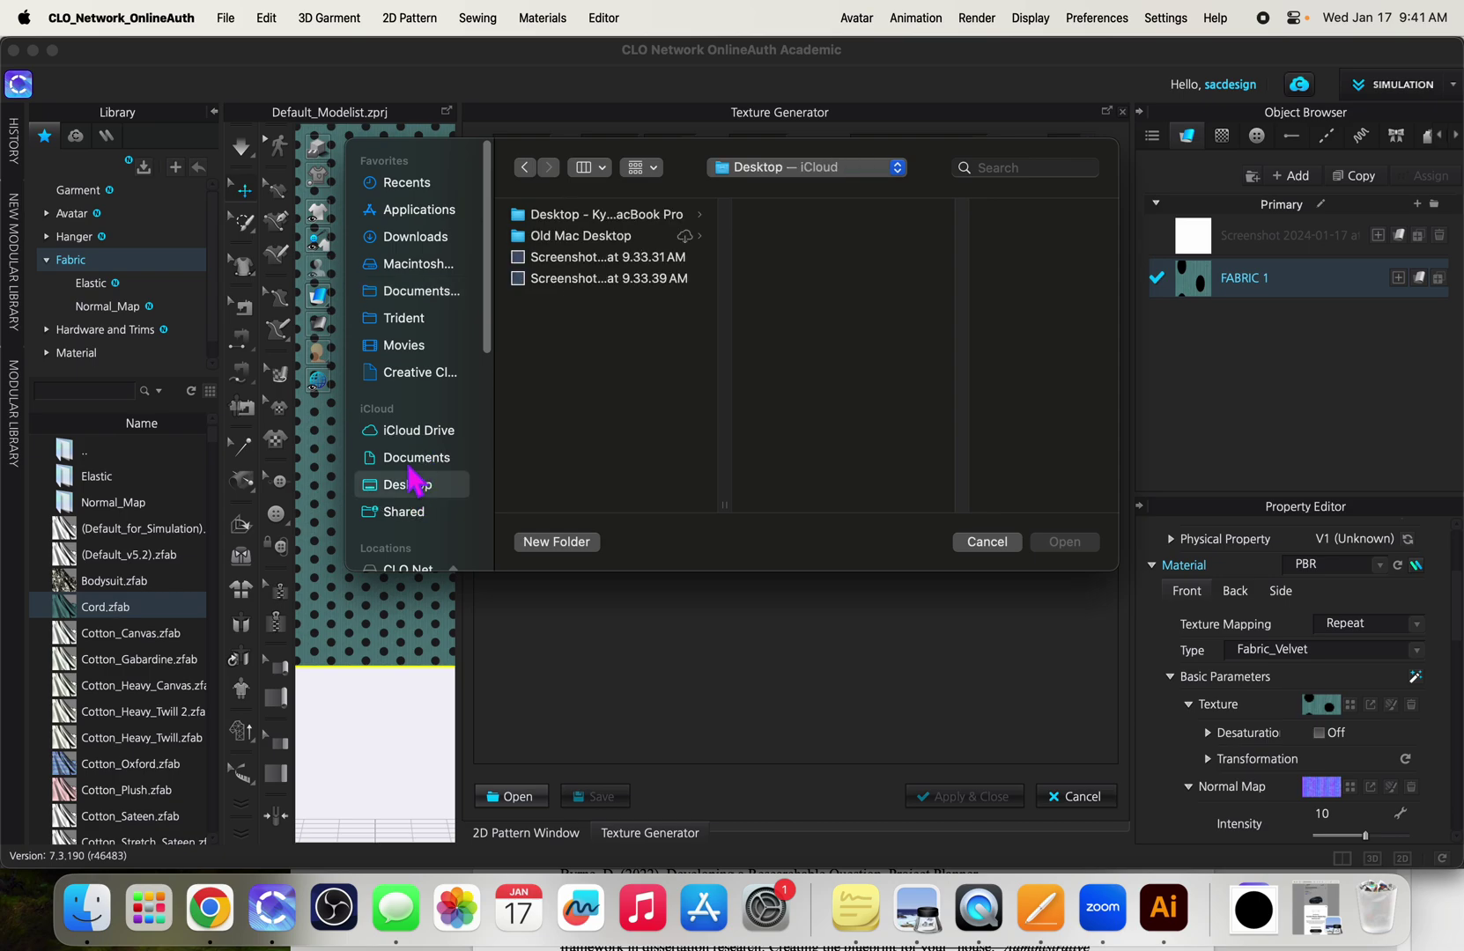
{"action": "left_click", "coordinate": [433, 241]}
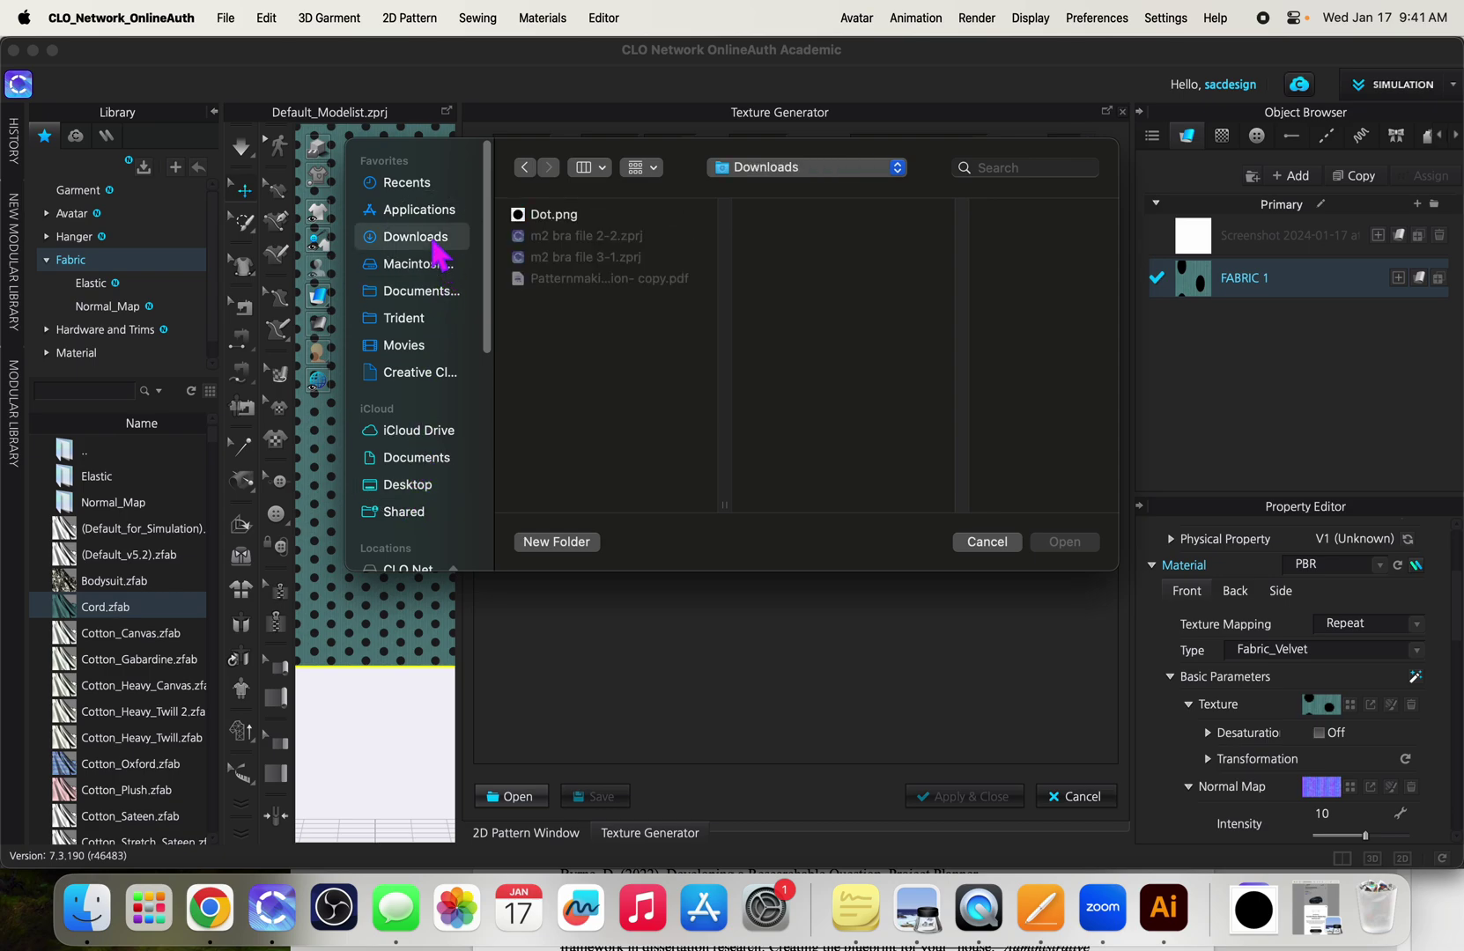
{"action": "left_click", "coordinate": [421, 459]}
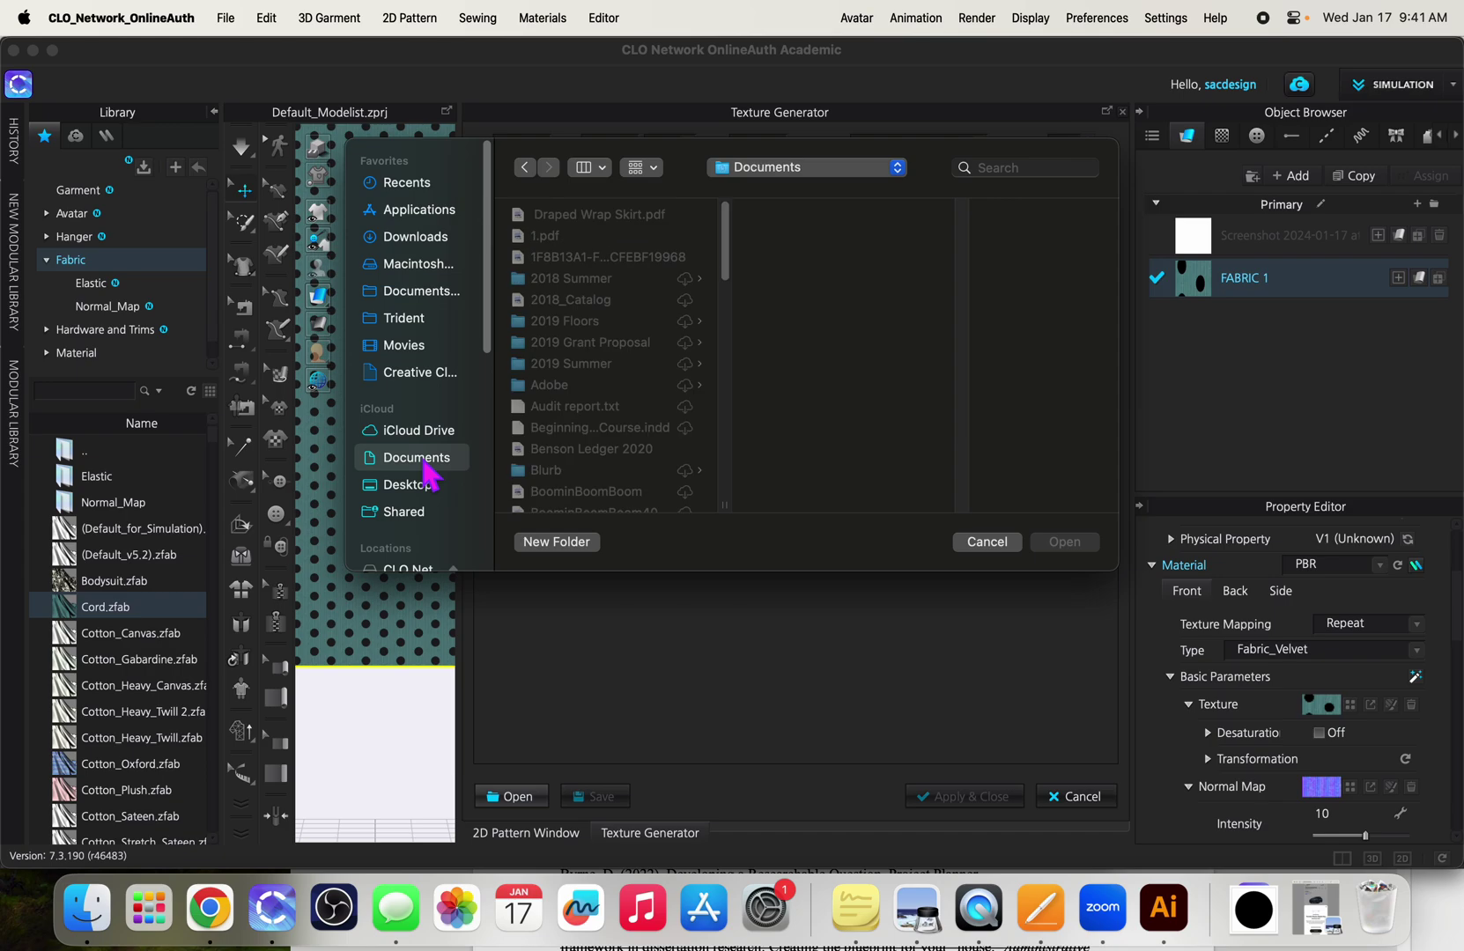
{"action": "left_click", "coordinate": [401, 487]}
{"action": "left_click", "coordinate": [578, 257]}
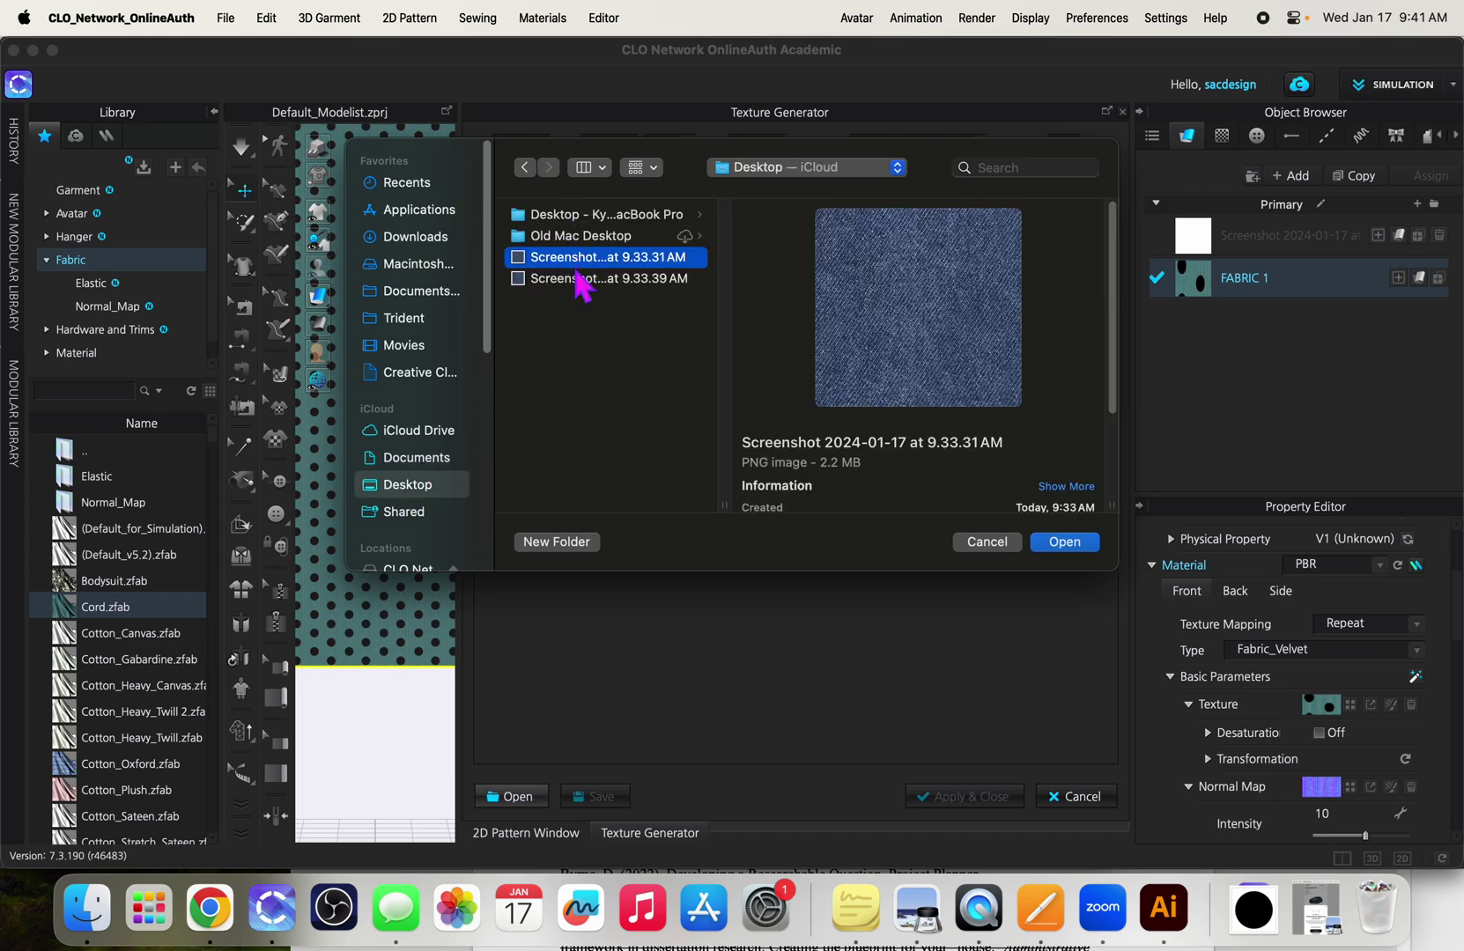
{"action": "left_click", "coordinate": [1068, 542]}
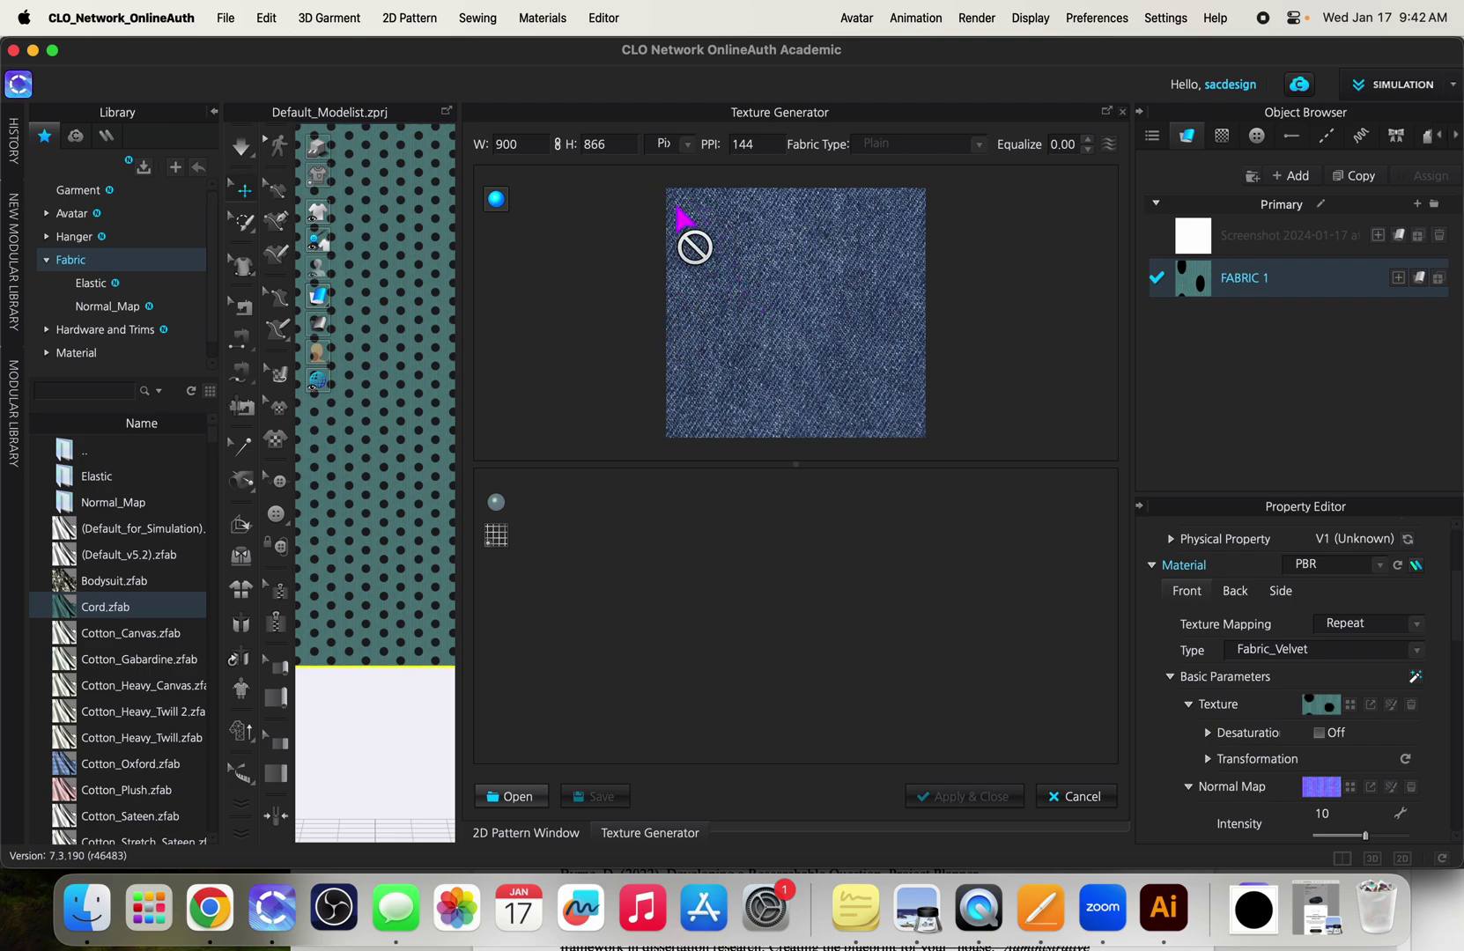
Mark a sample area of about 709 x 714 pixels on the denim image and inspect the generated repeat.
{"action": "left_click_drag", "start_coordinate": [713, 239], "coordinate": [909, 421]}
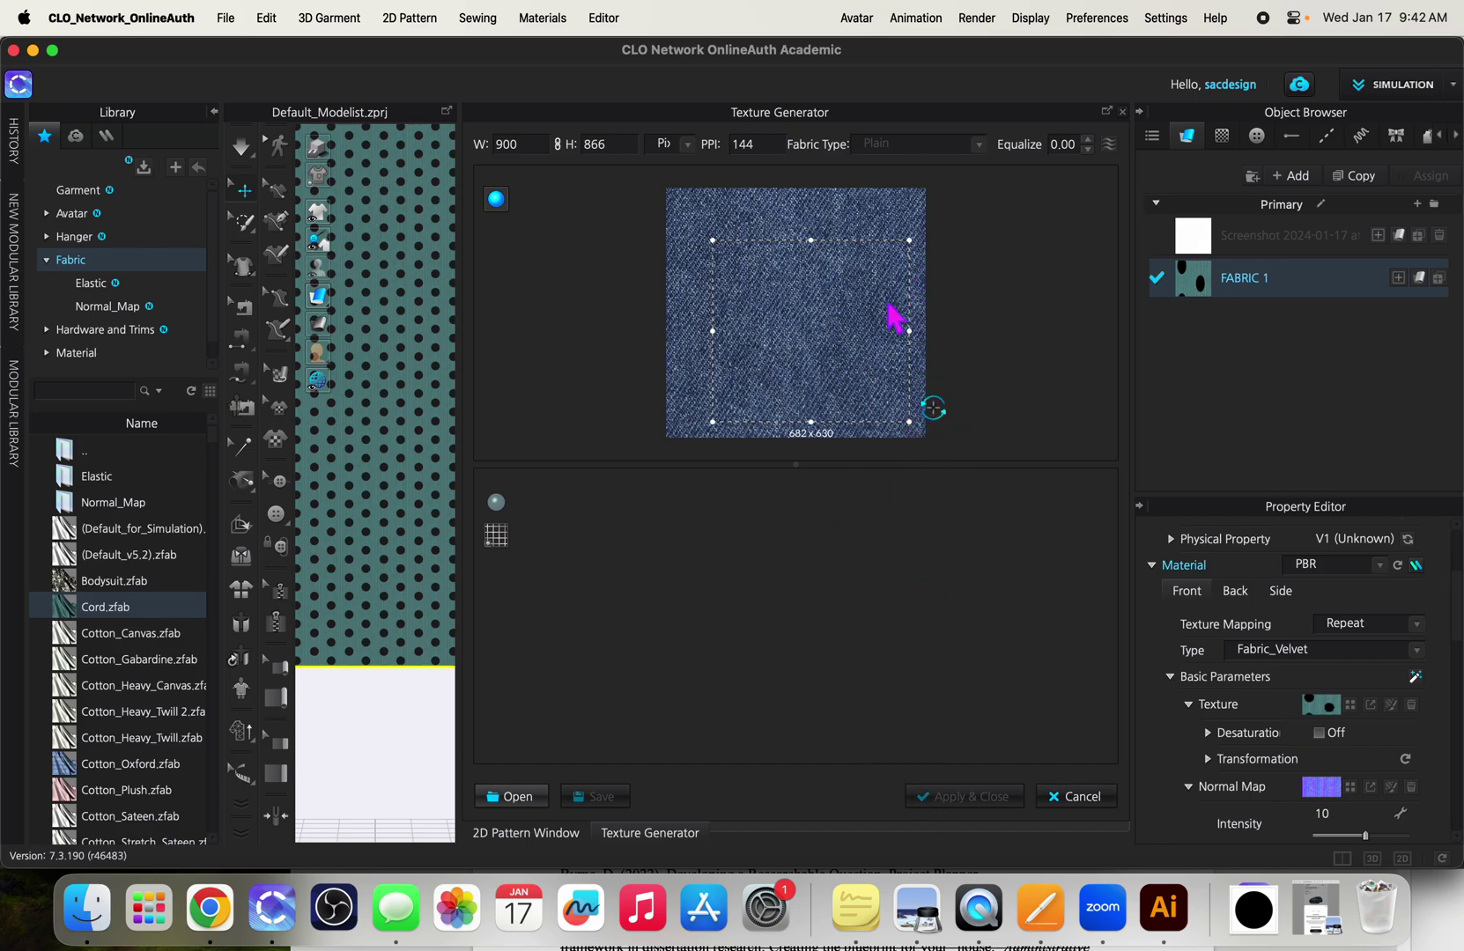
{"action": "left_click_drag", "start_coordinate": [713, 242], "coordinate": [706, 217]}
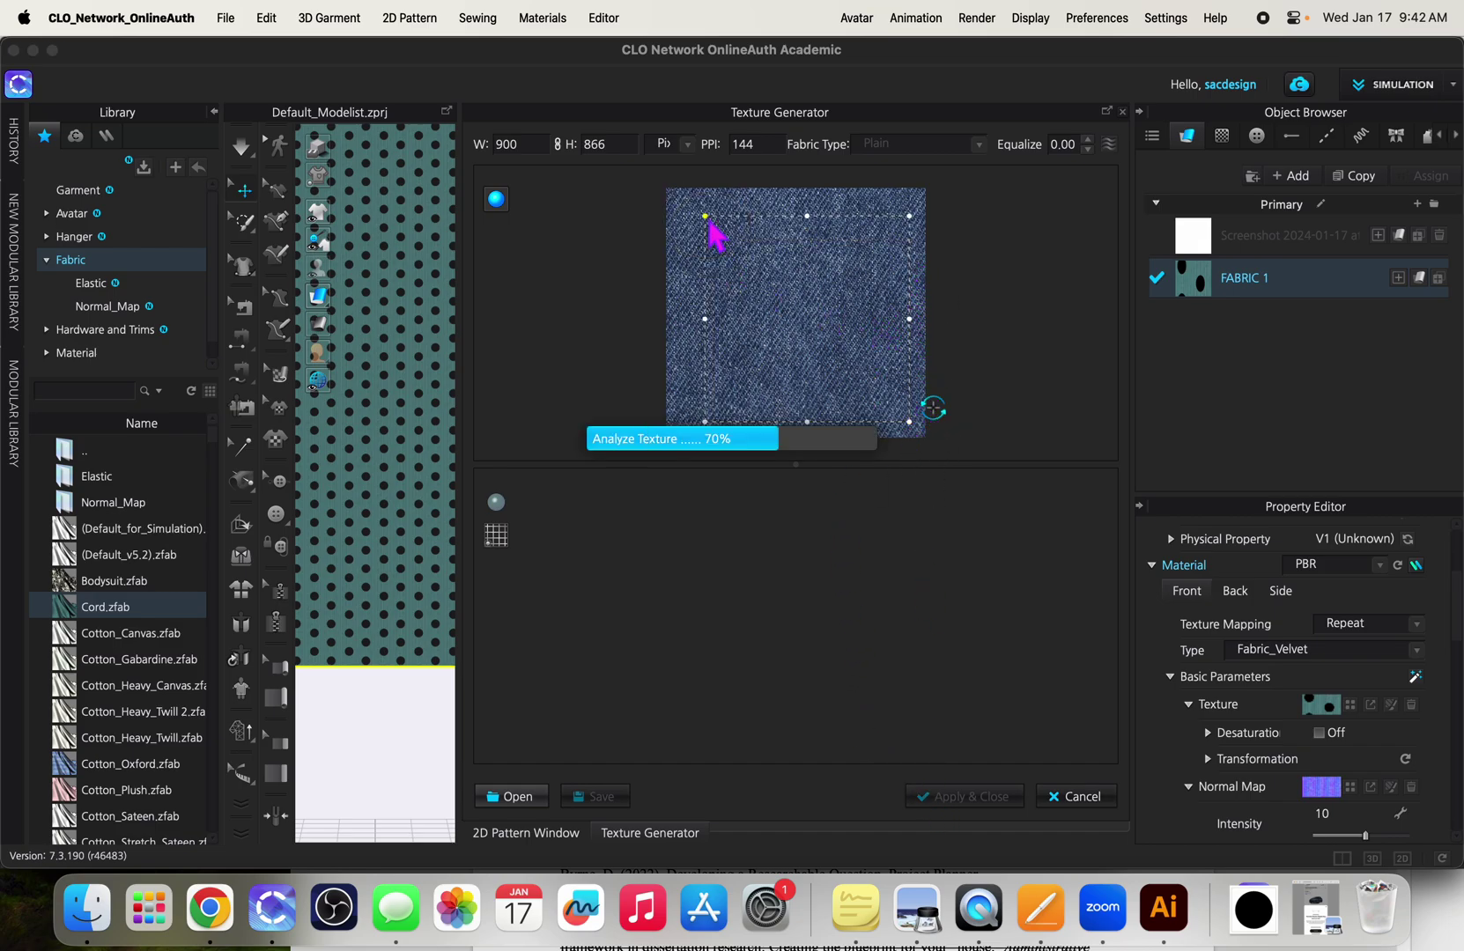
{"action": "scroll", "coordinate": [828, 615], "scroll_direction": "up", "scroll_amount": 5}
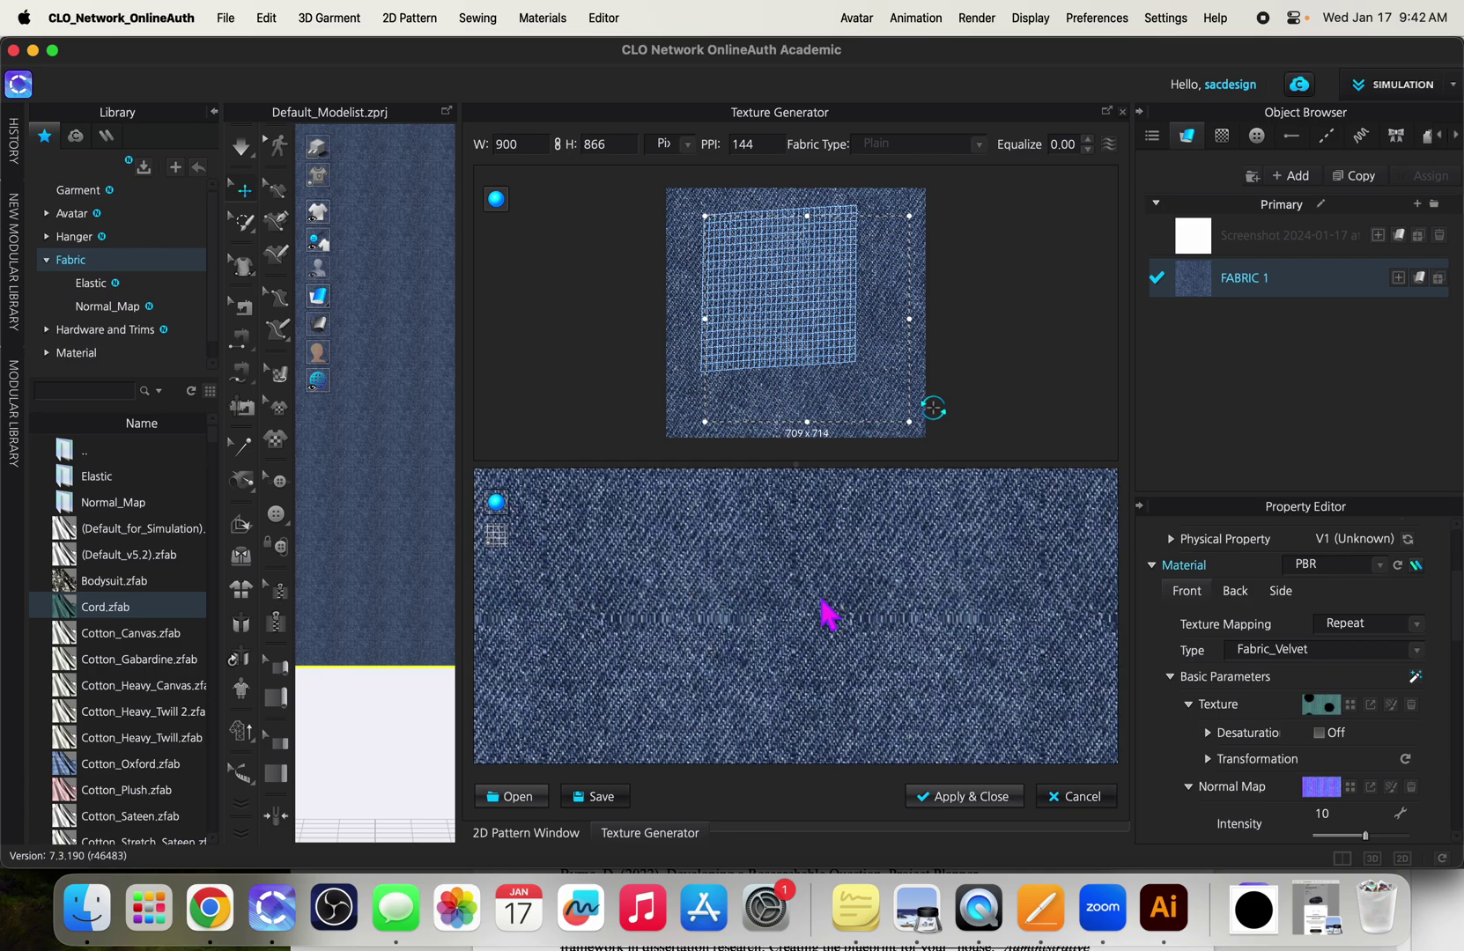
{"action": "scroll", "coordinate": [951, 644], "scroll_direction": "down", "scroll_amount": 5}
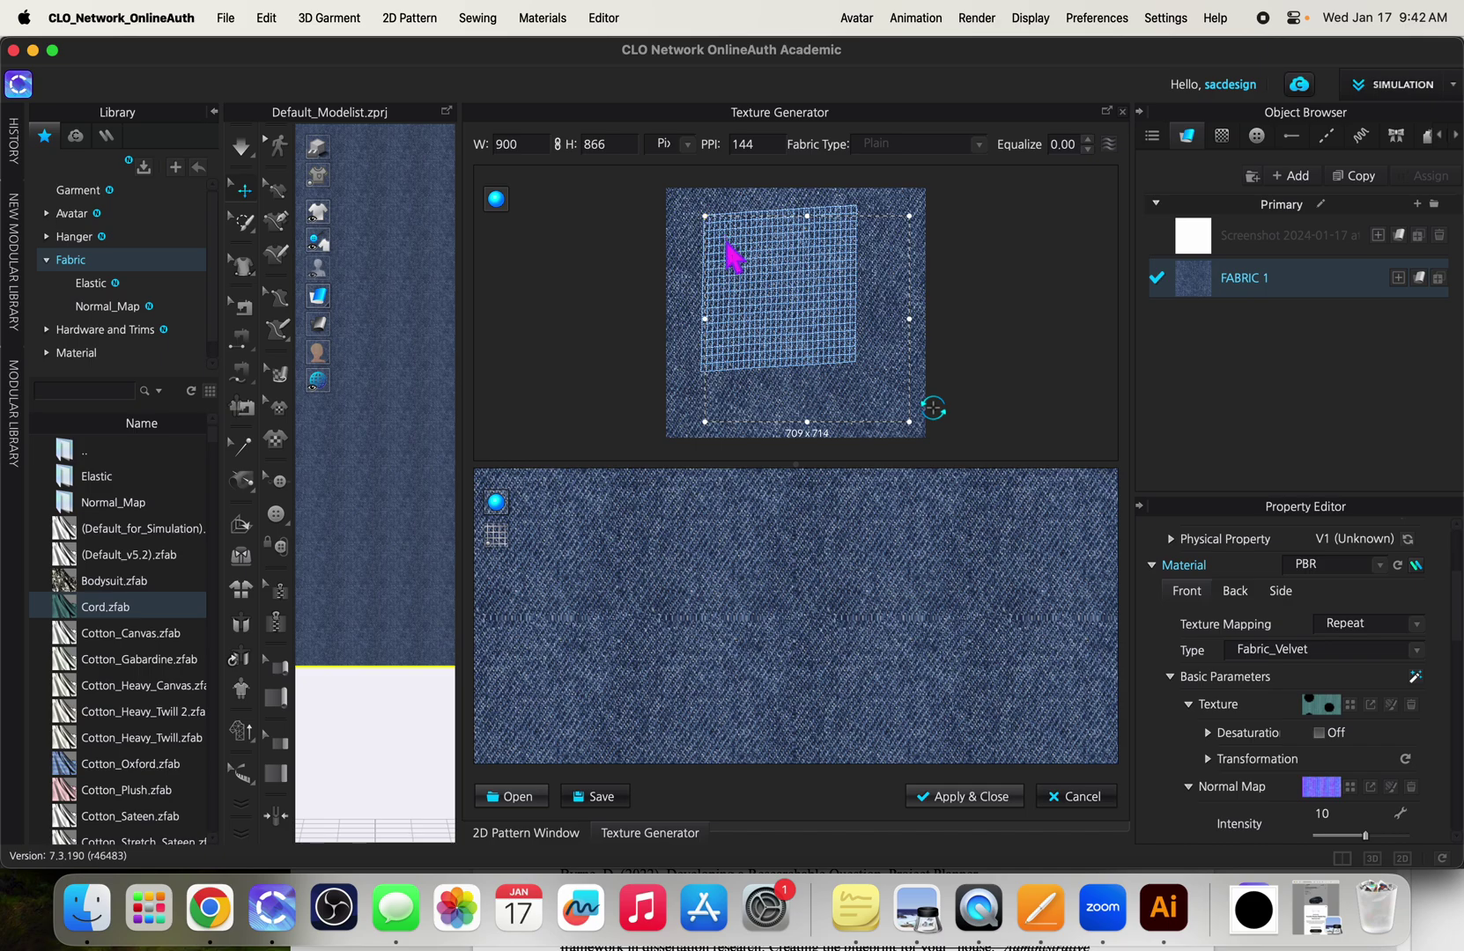
Shrink the denim sample area to about 151 x 157 pixels and inspect the repeat up close on the 3D rectangle.
{"action": "mouse_move", "coordinate": [705, 216]}
{"action": "left_mouse_down"}
{"action": "mouse_move", "coordinate": [793, 317]}
{"action": "mouse_move", "coordinate": [703, 268]}
{"action": "mouse_move", "coordinate": [702, 242]}
{"action": "left_mouse_up"}
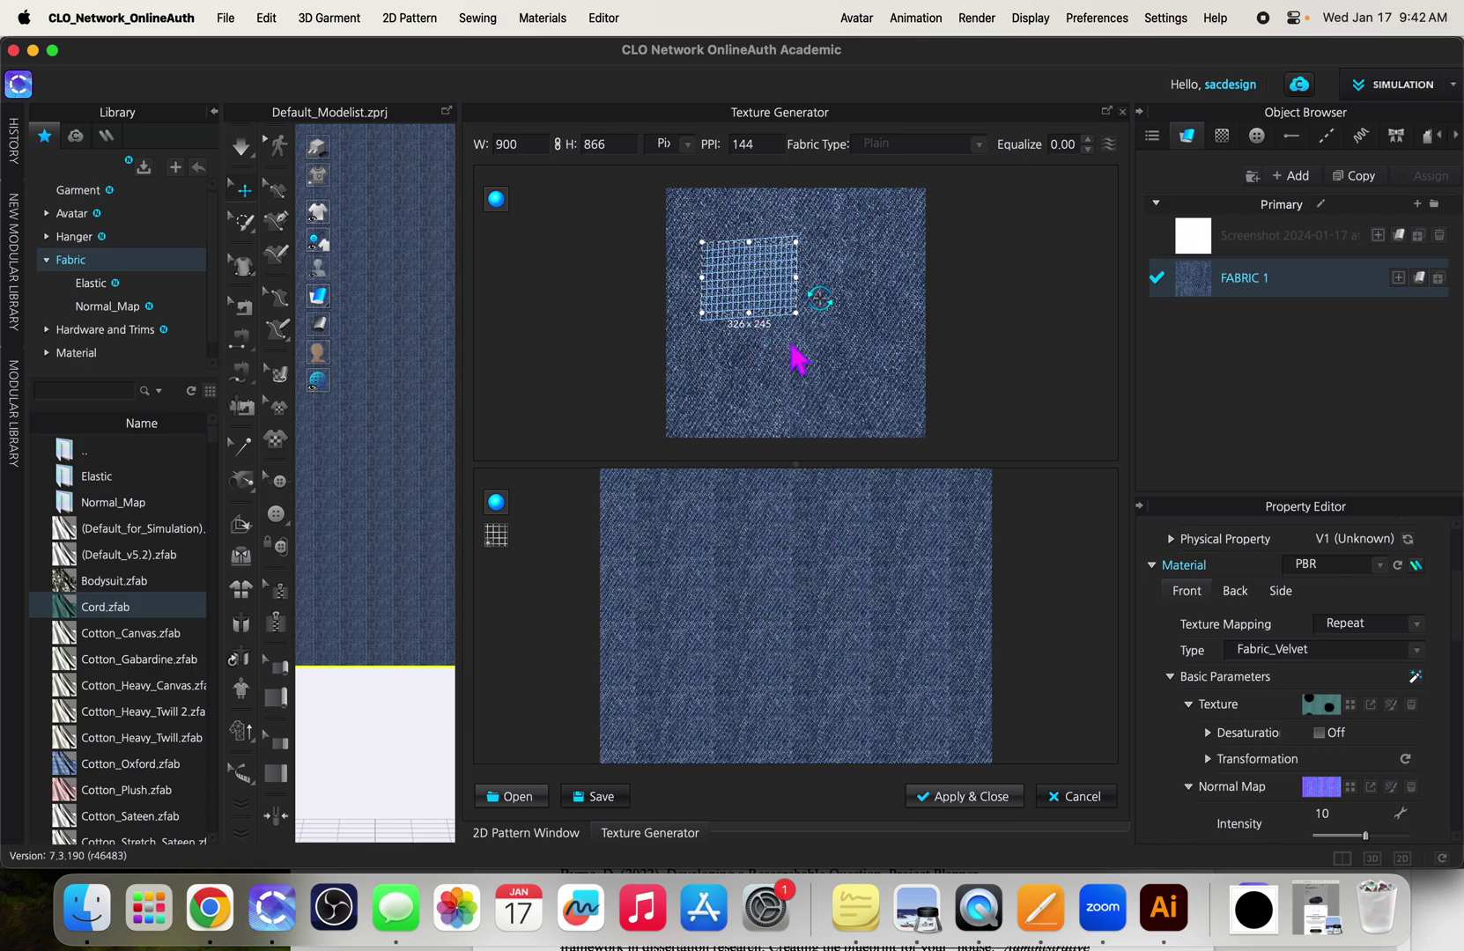
{"action": "left_click_drag", "start_coordinate": [800, 318], "coordinate": [746, 287]}
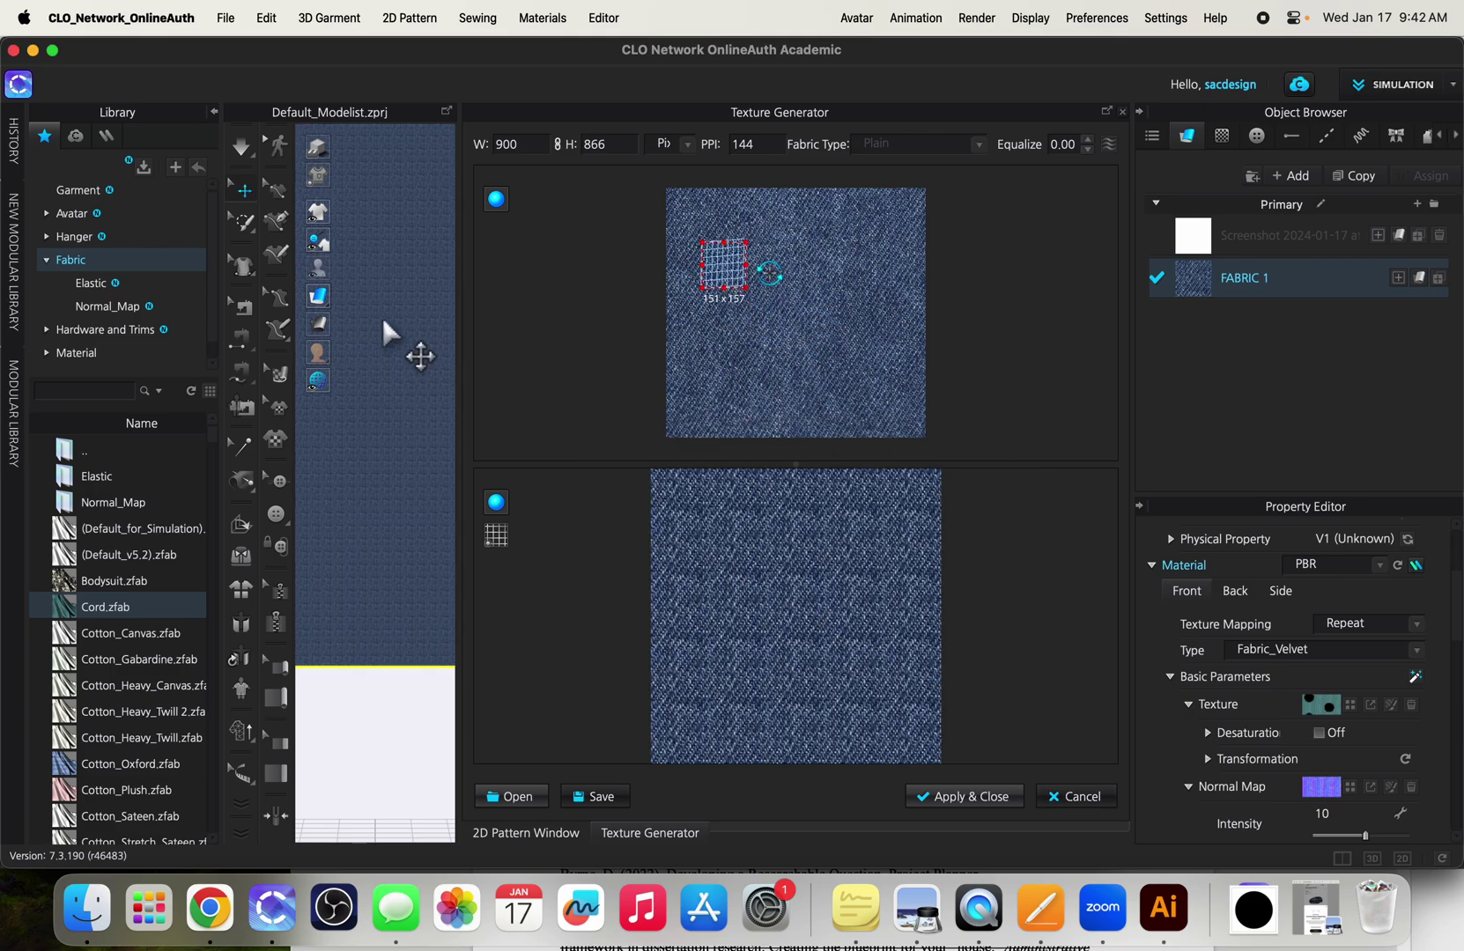
{"action": "scroll", "coordinate": [401, 458], "scroll_direction": "up", "scroll_amount": 5}
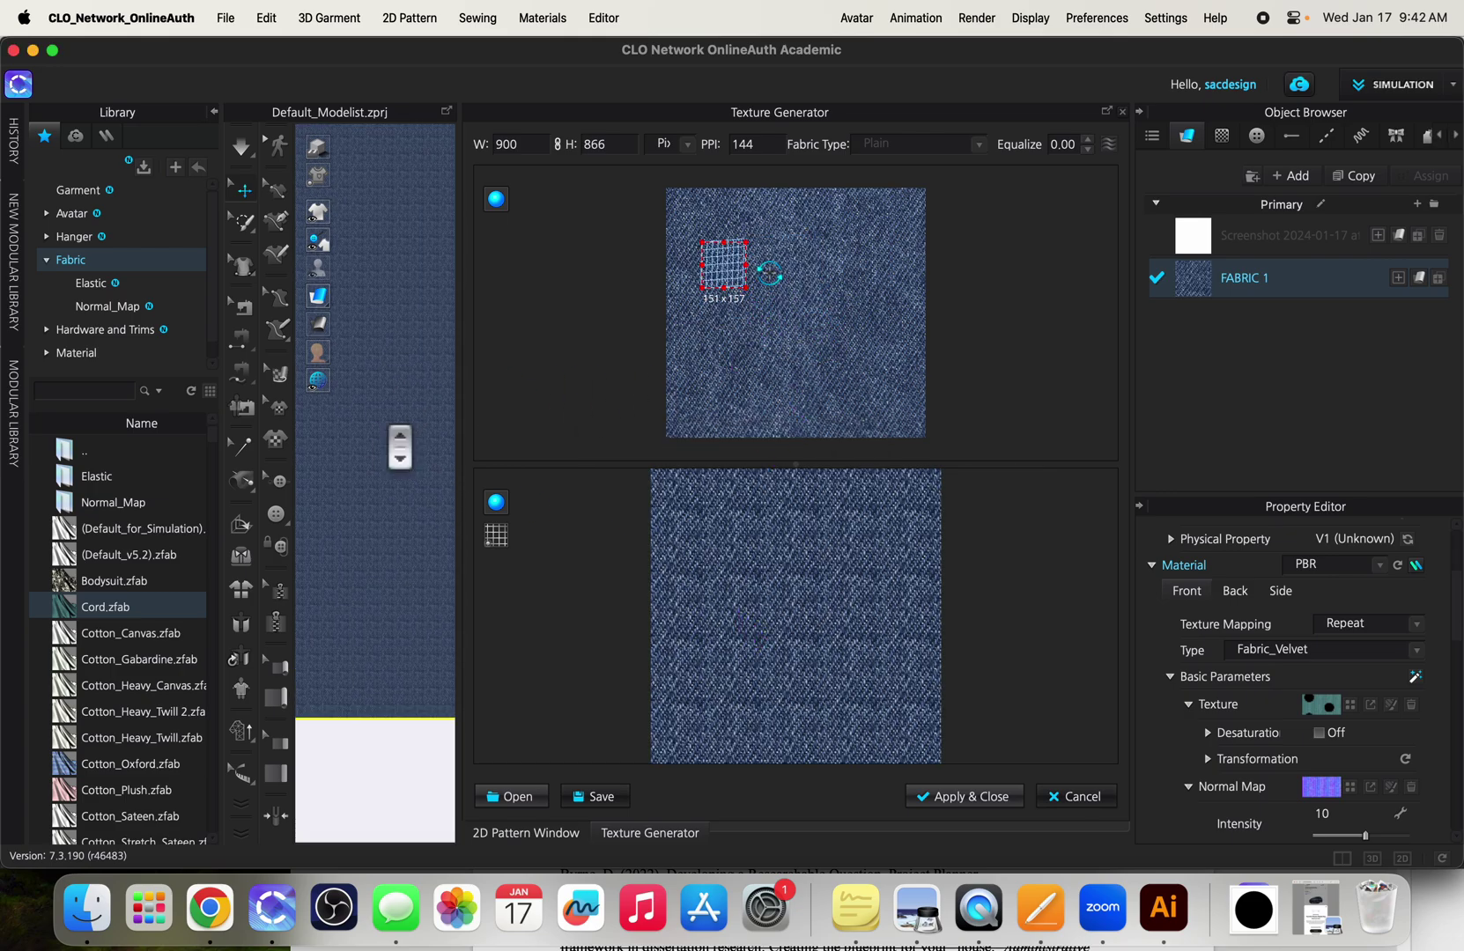
{"action": "scroll", "coordinate": [401, 458], "scroll_direction": "up", "scroll_amount": 2}
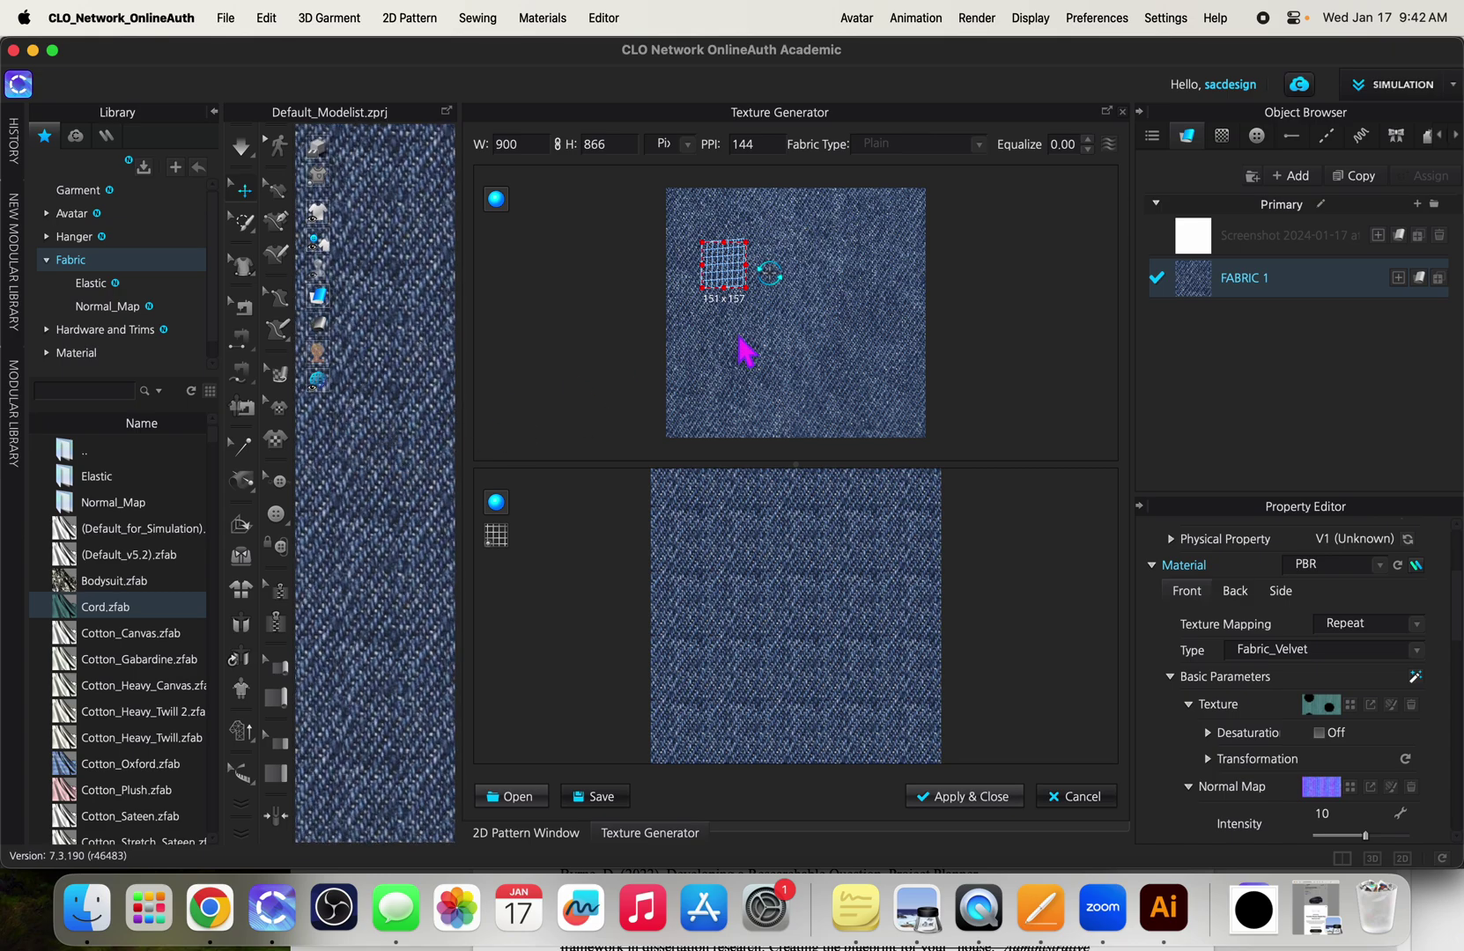
Enlarge the denim sample area to about 289 x 342 pixels, then apply the generated texture and close the generator.
{"action": "left_click_drag", "start_coordinate": [756, 295], "coordinate": [786, 341]}
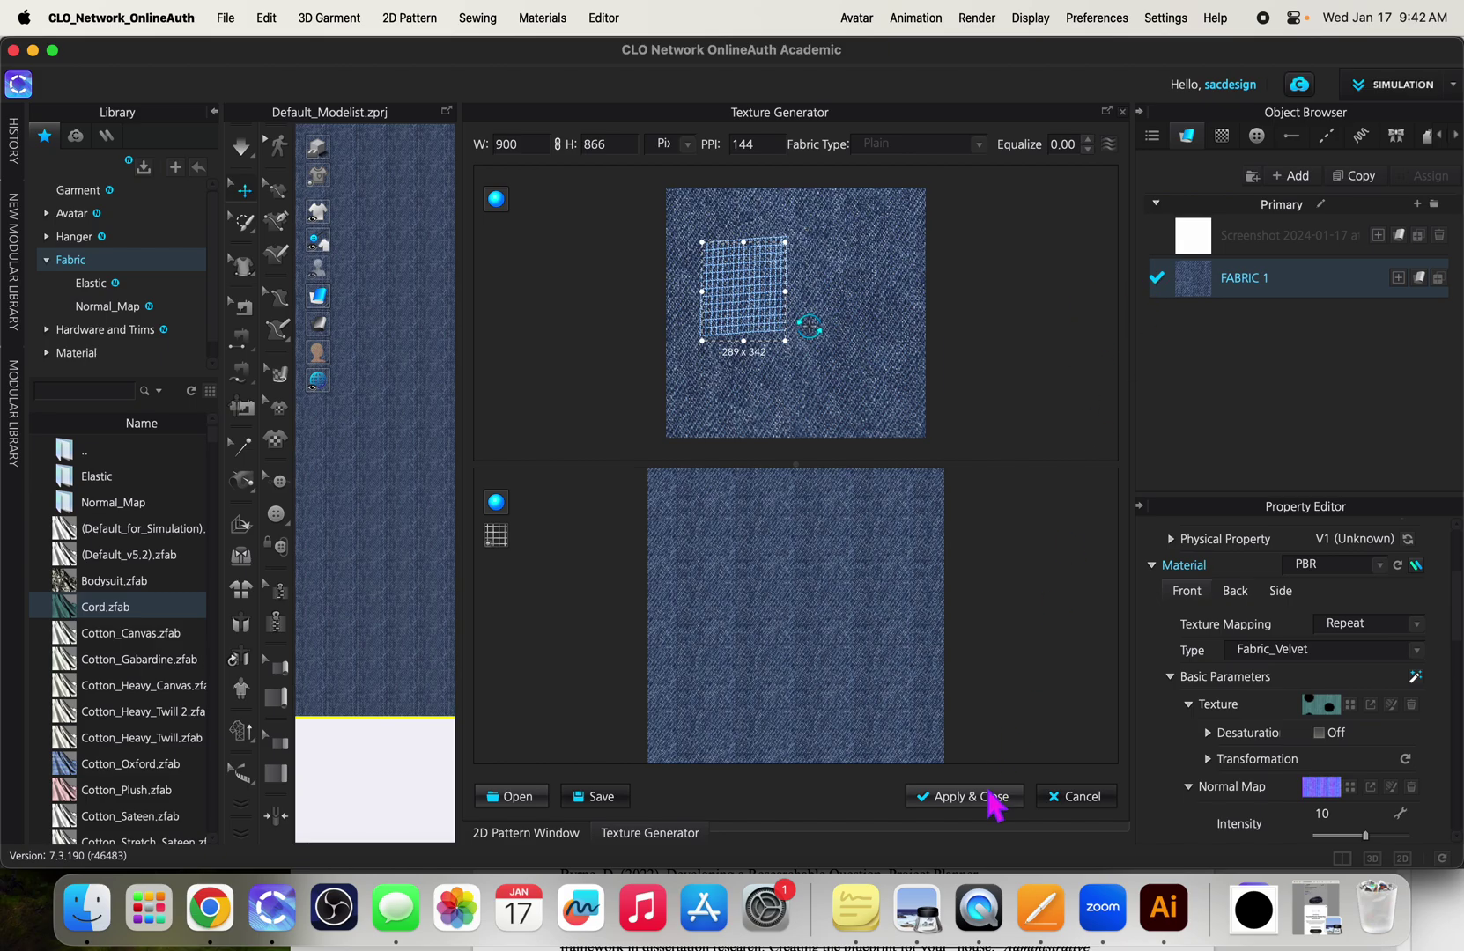
{"action": "left_click", "coordinate": [969, 797]}
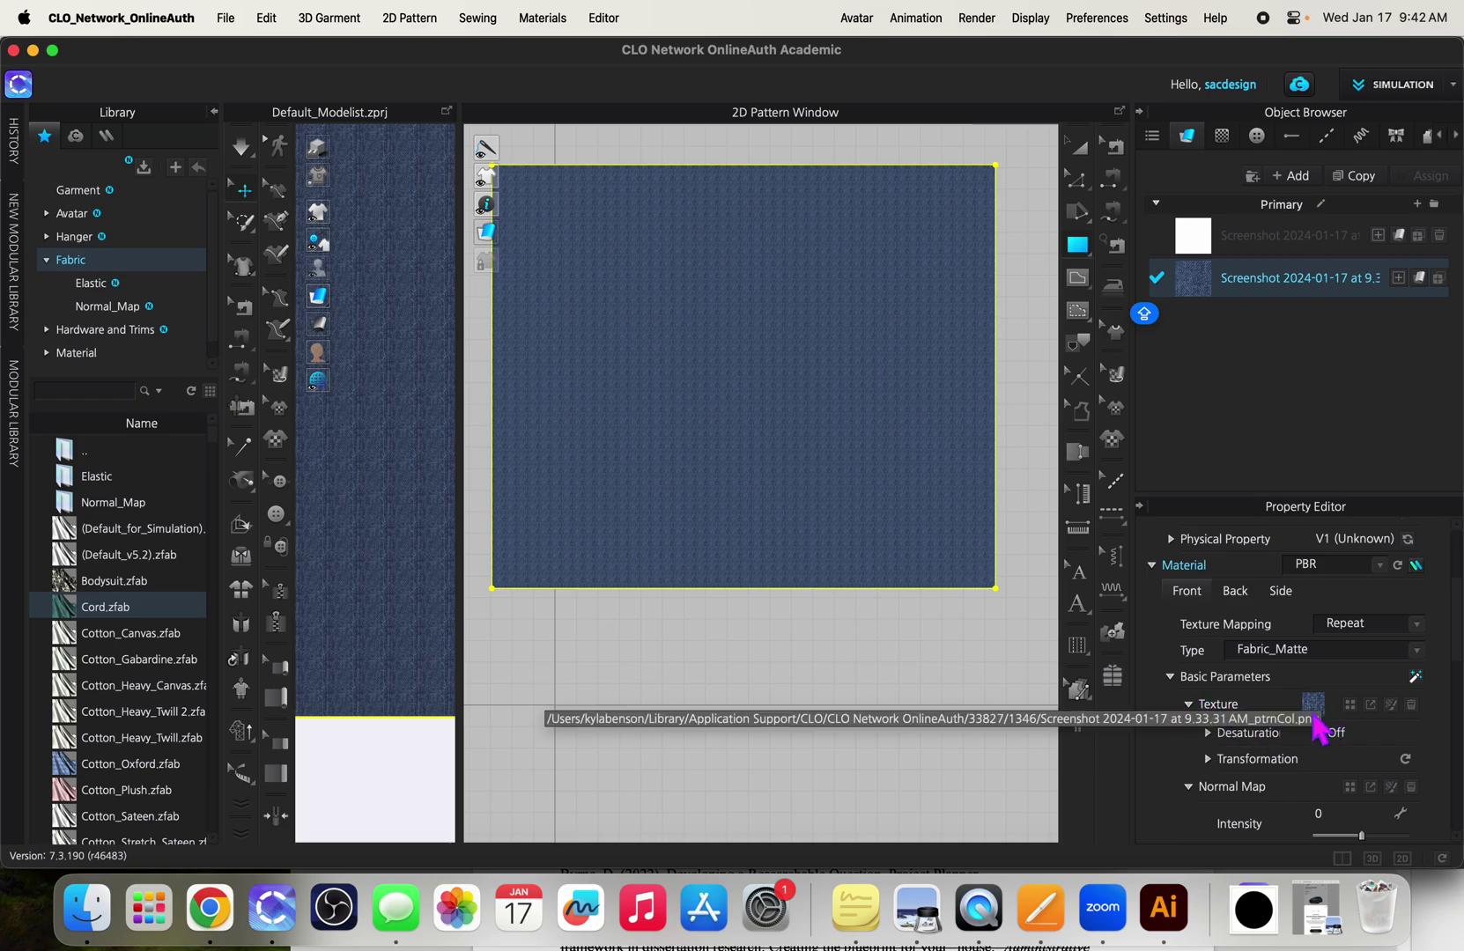
Open the denim fabric's texture in the Texture Editor and add Dot.png from Downloads as a new layer.
{"action": "left_click", "coordinate": [1391, 706]}
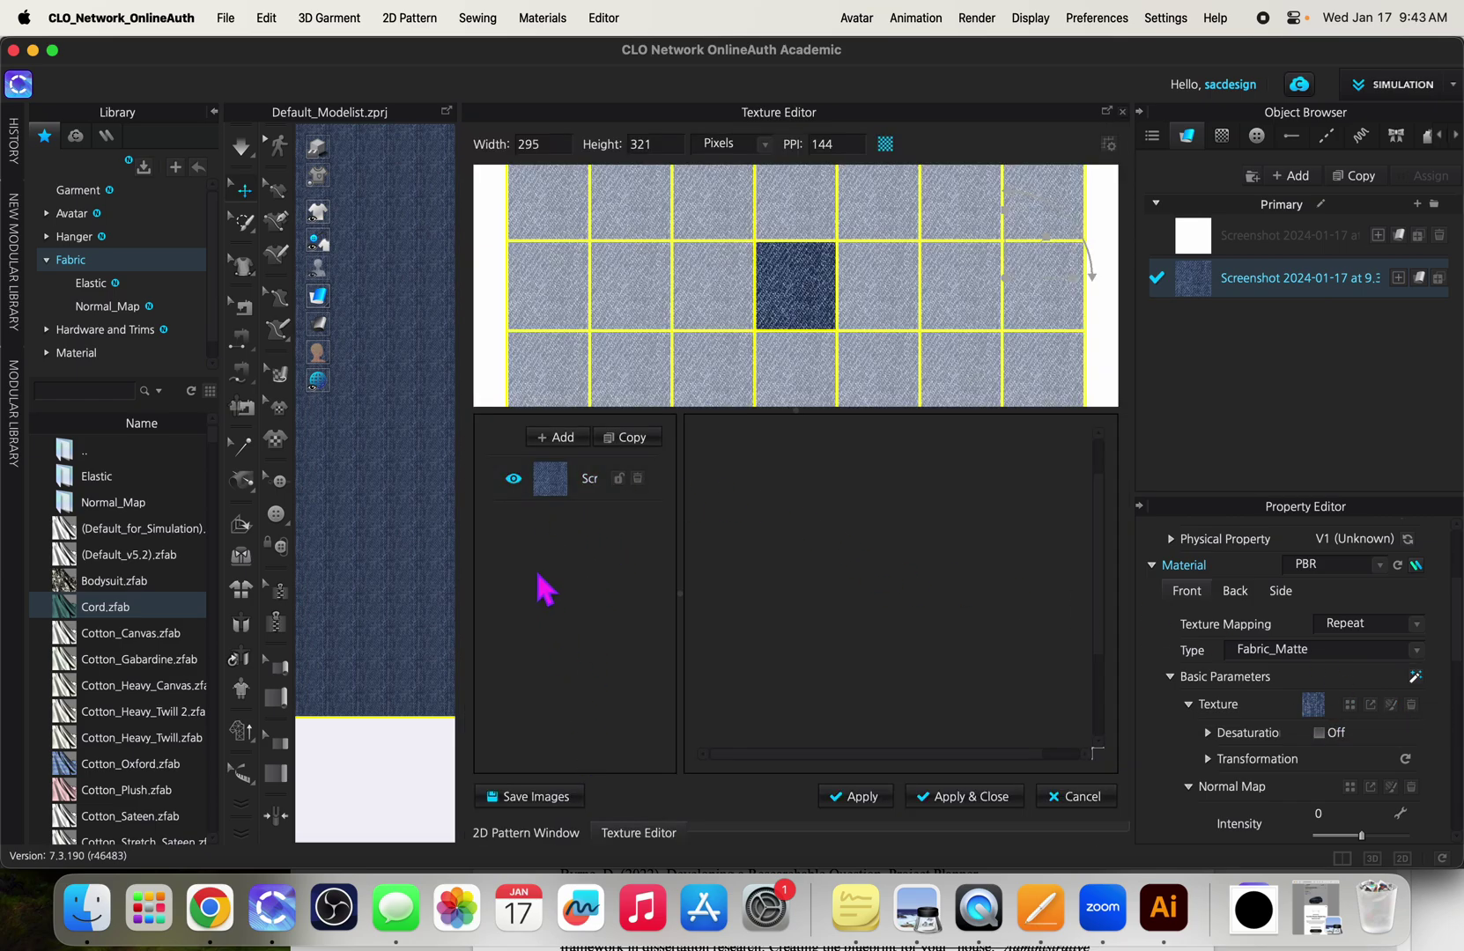
{"action": "left_click", "coordinate": [553, 438]}
{"action": "left_click", "coordinate": [546, 271]}
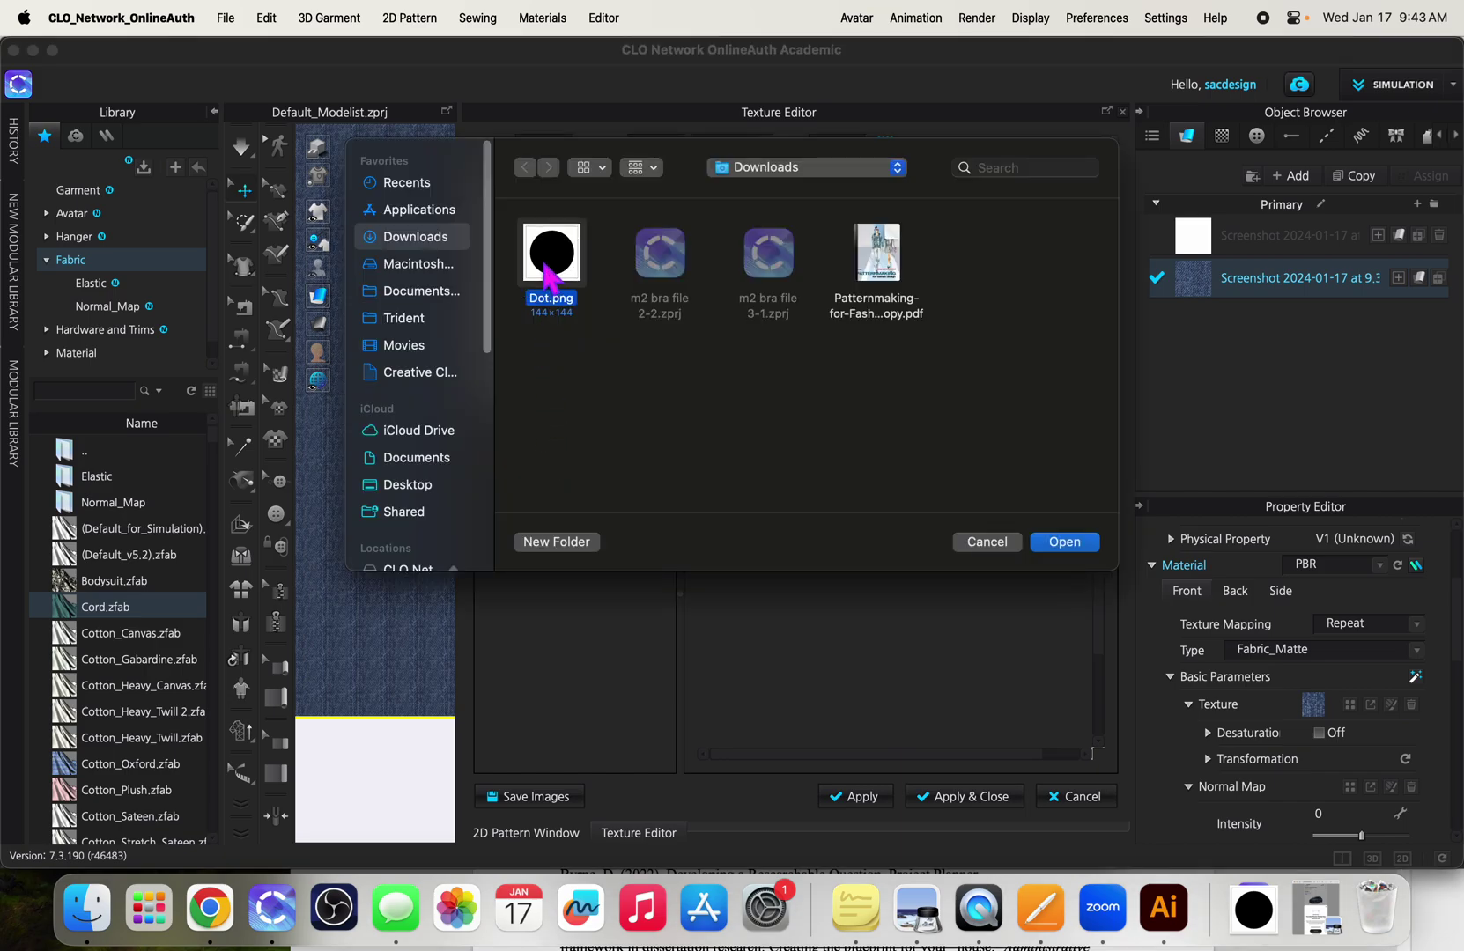
{"action": "left_click", "coordinate": [1064, 541]}
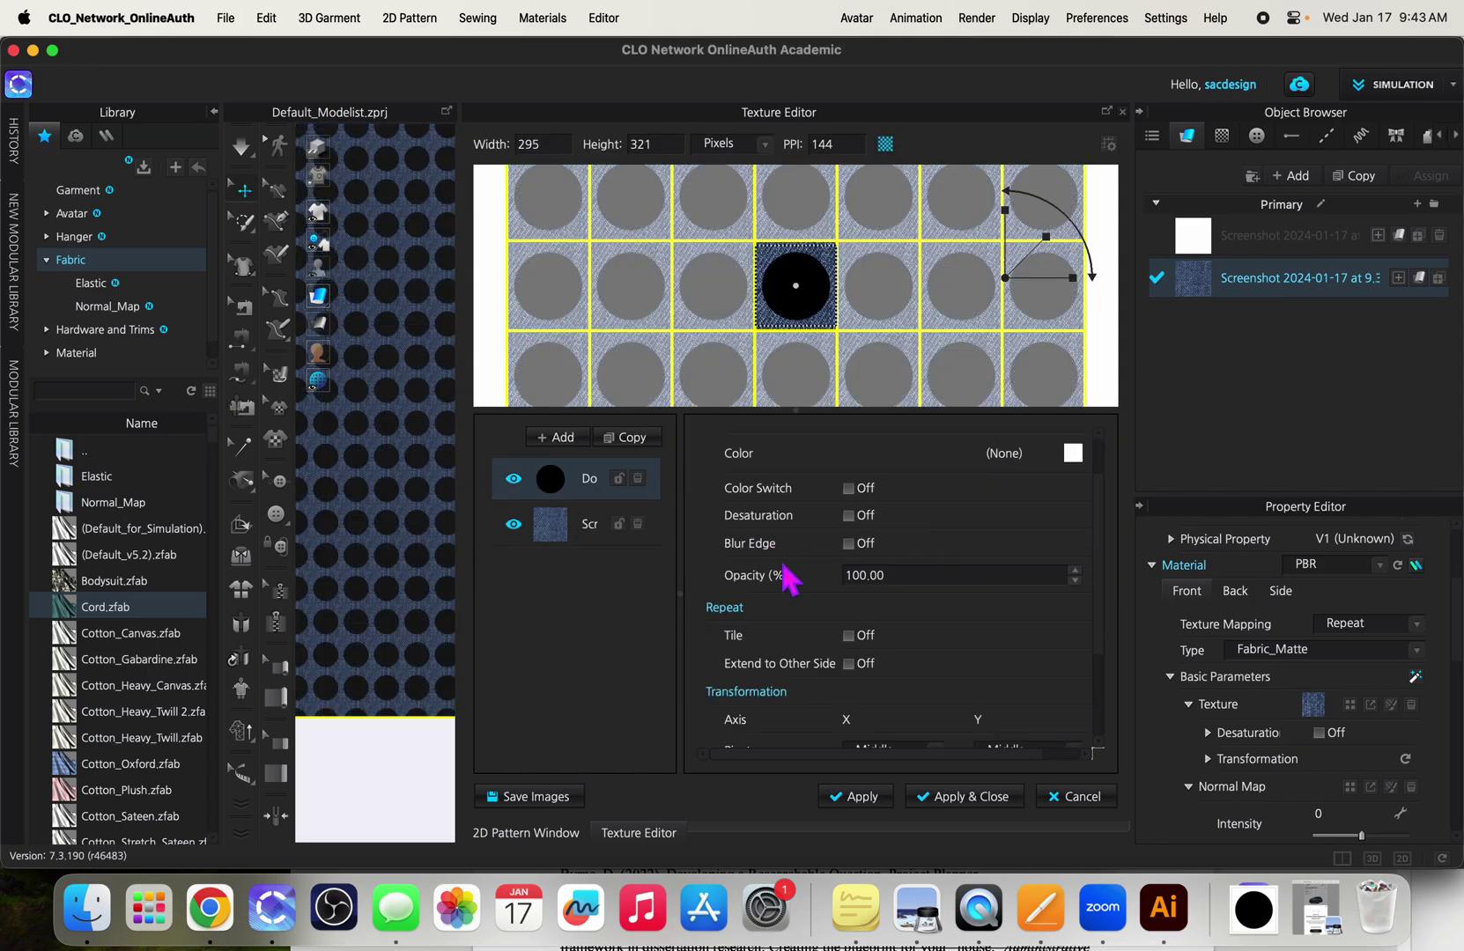
Move the dot to the upper left corner of the denim tile, enable Extend to Other Side, and shrink the dot.
{"action": "left_click_drag", "start_coordinate": [808, 305], "coordinate": [787, 284]}
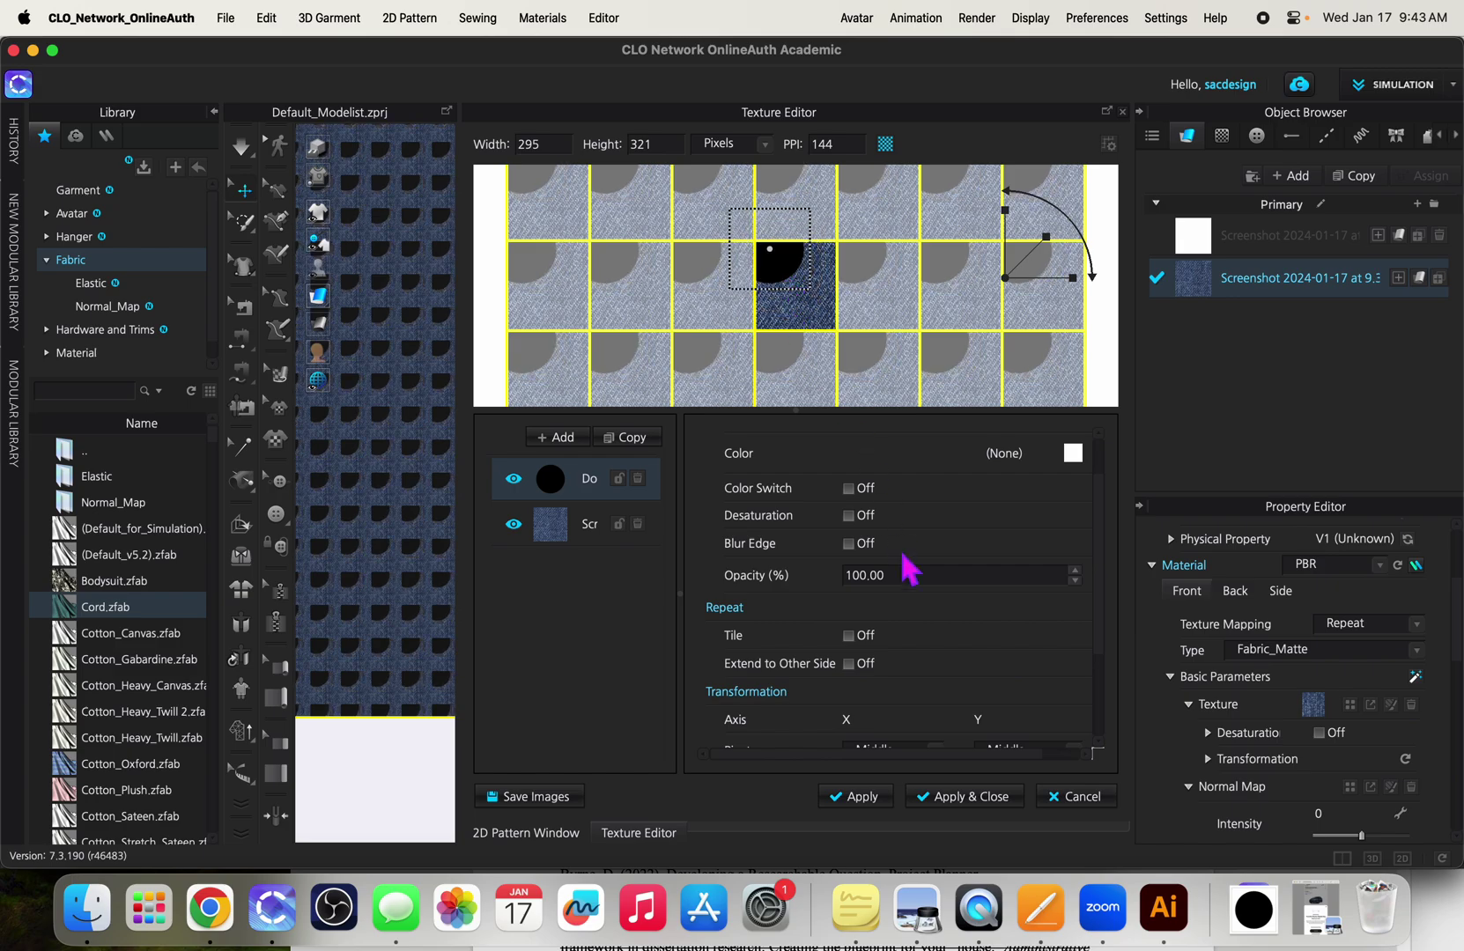
{"action": "left_click", "coordinate": [850, 664]}
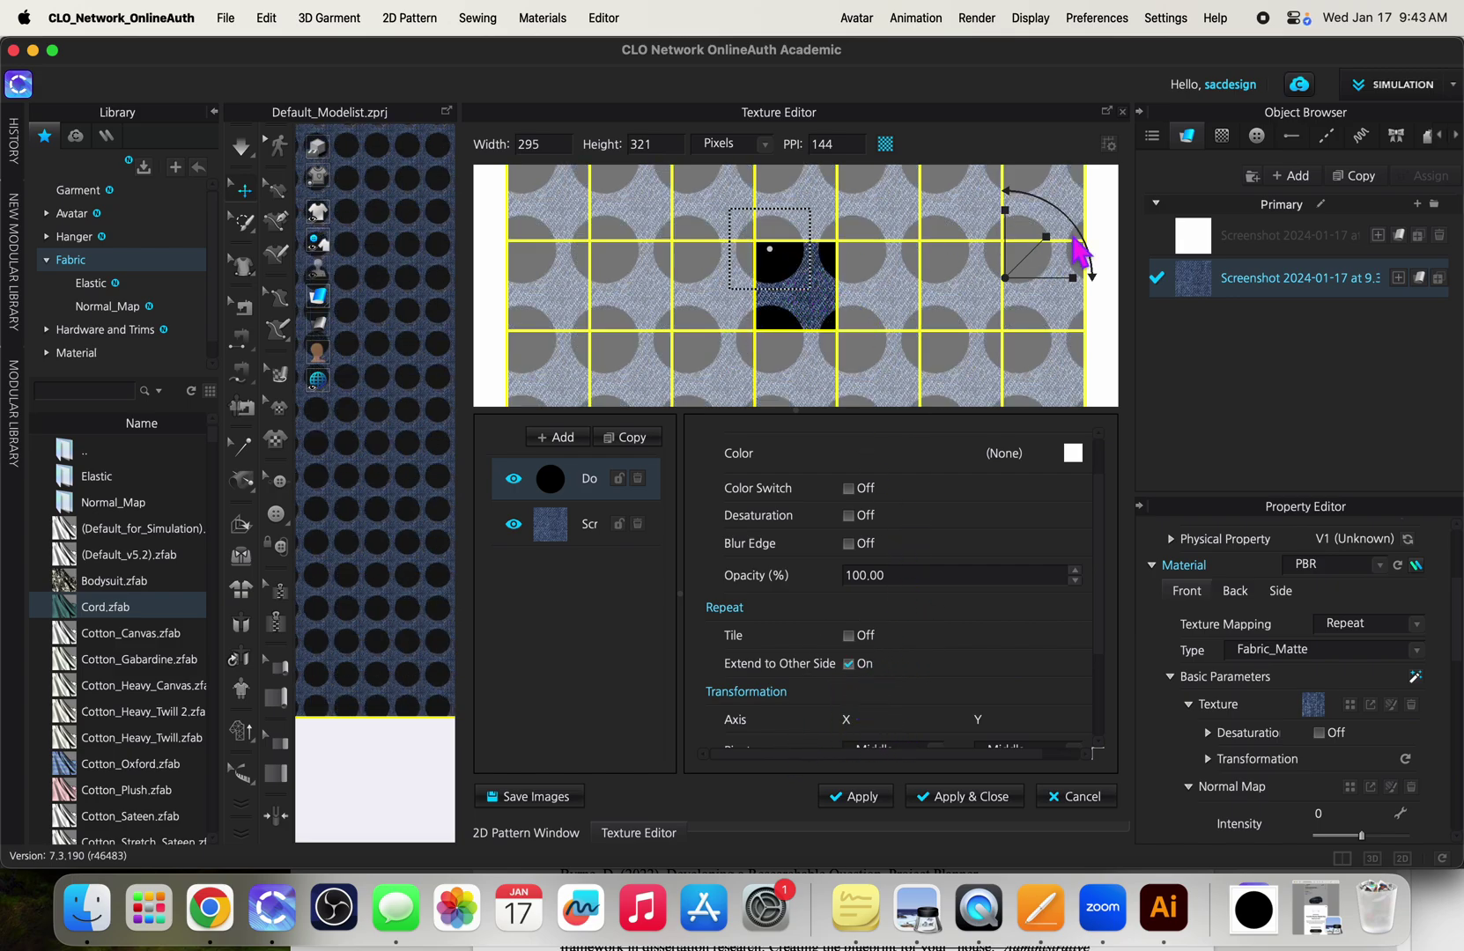
{"action": "left_click_drag", "start_coordinate": [1046, 238], "coordinate": [1039, 246]}
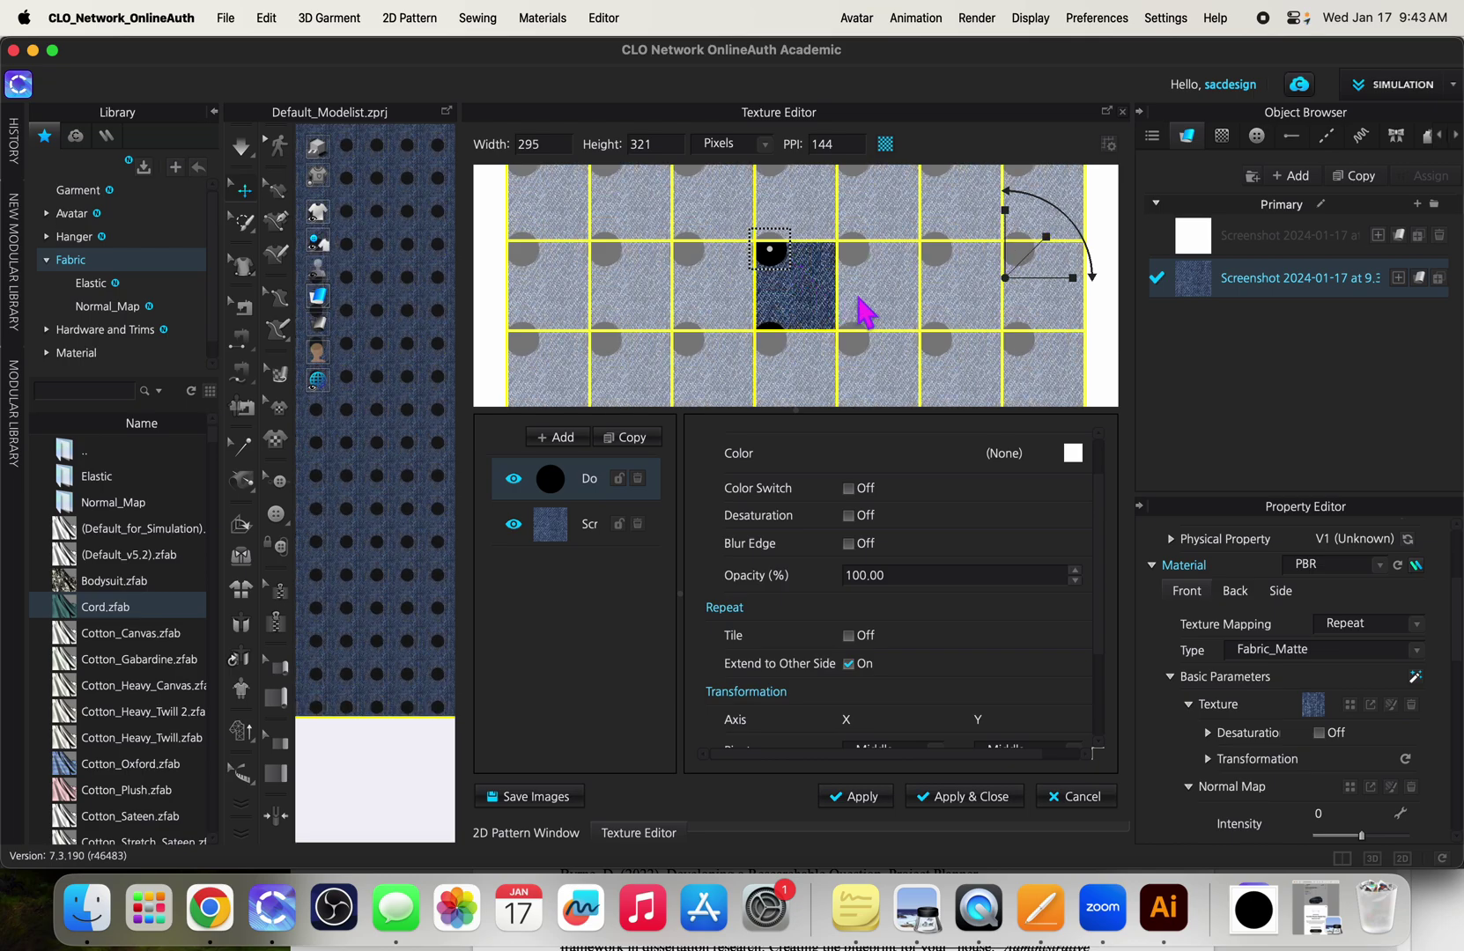